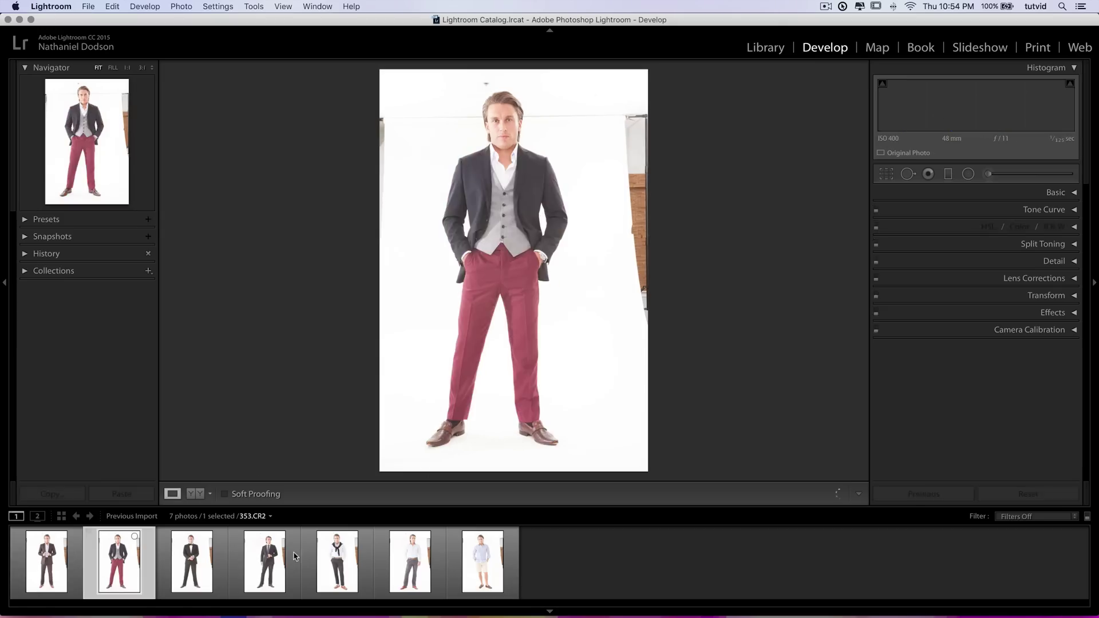
Look through all seven photos in the filmstrip, ending on the first one, with the man in the brown suit
click(224, 558)
click(273, 564)
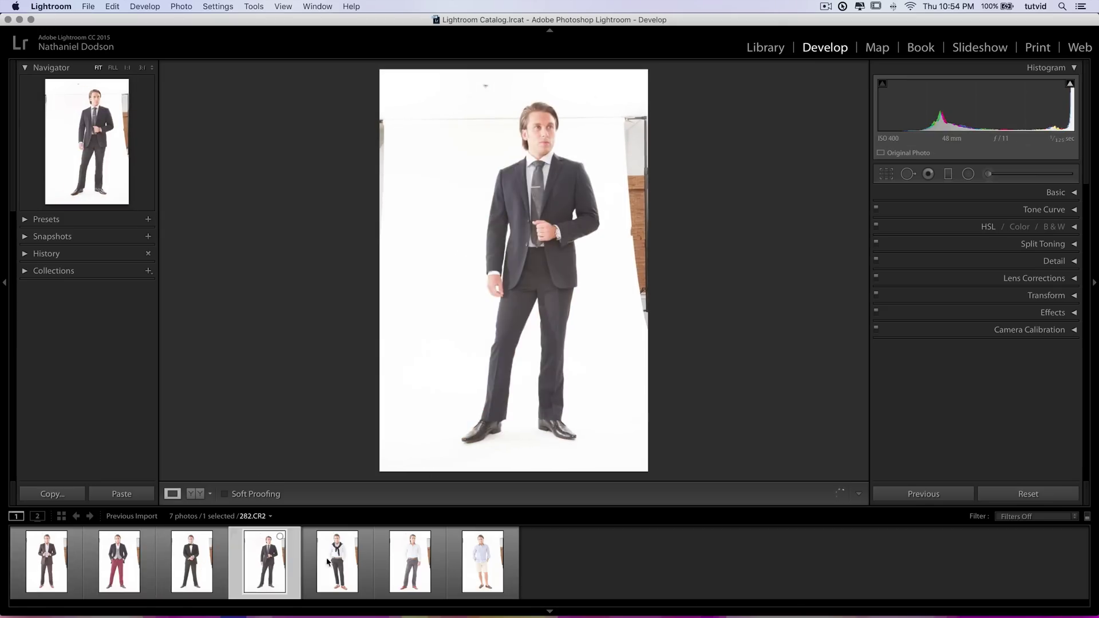
click(338, 567)
click(410, 569)
click(495, 582)
click(410, 567)
click(337, 567)
click(266, 567)
click(195, 570)
click(120, 569)
click(57, 568)
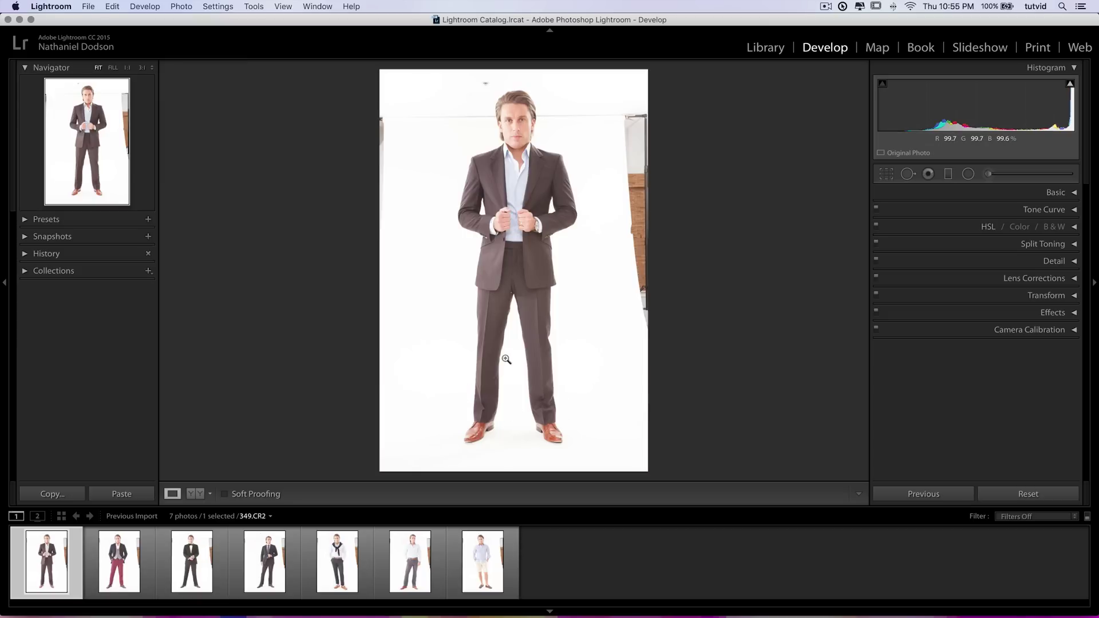
Set the brown suit photo's Exposure to −0.15 and Contrast to +39
click(1059, 194)
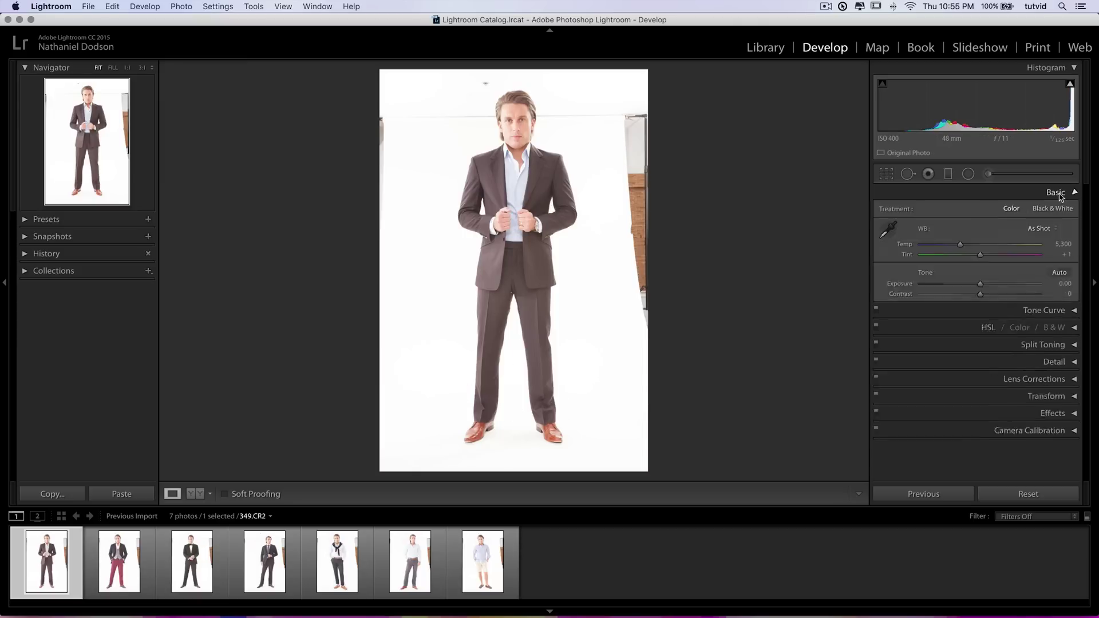
mouse_move(980, 294)
mouse_down()
mouse_move(1014, 299)
mouse_move(977, 284)
mouse_up()
click(887, 229)
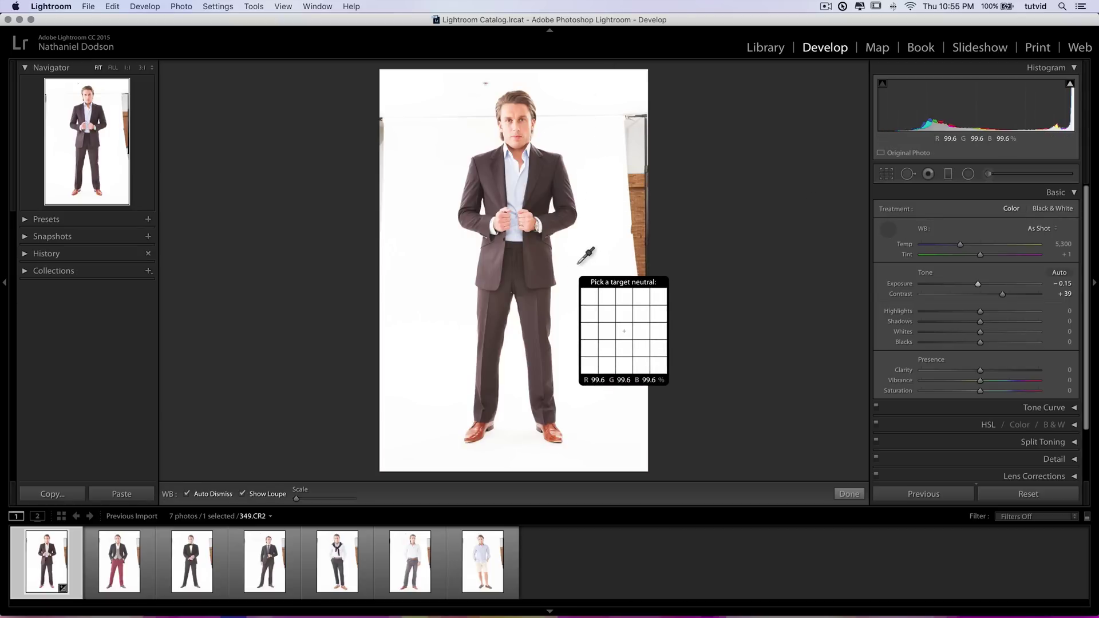
Set the photo's Highlights to +14, Shadows to −15, Whites to +10 and Blacks to −8
drag(980, 331, 986, 333)
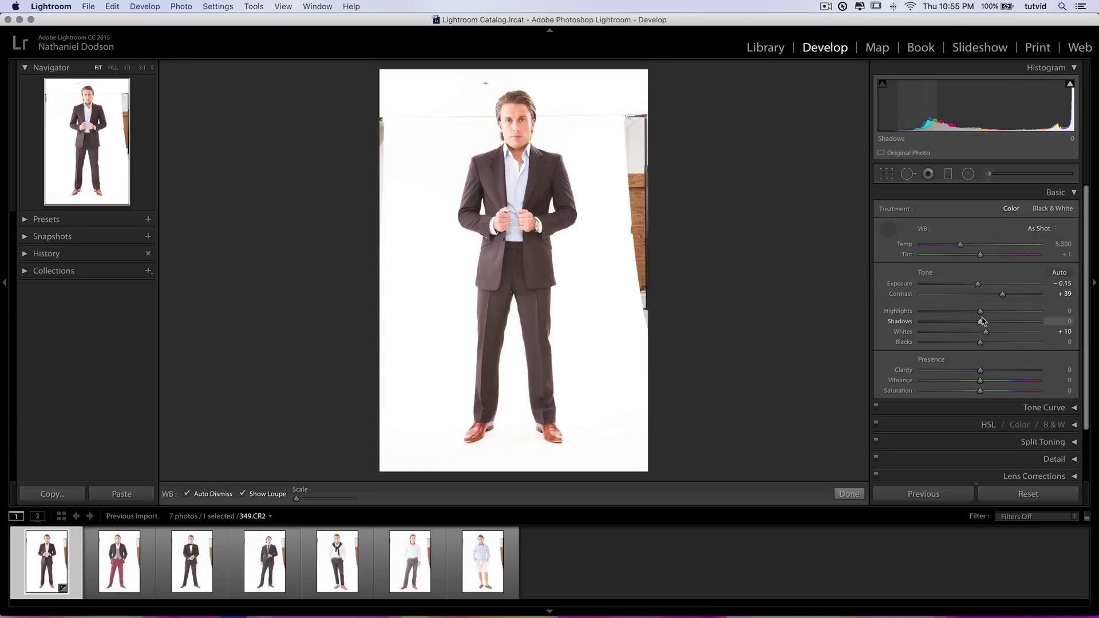
drag(989, 314, 990, 313)
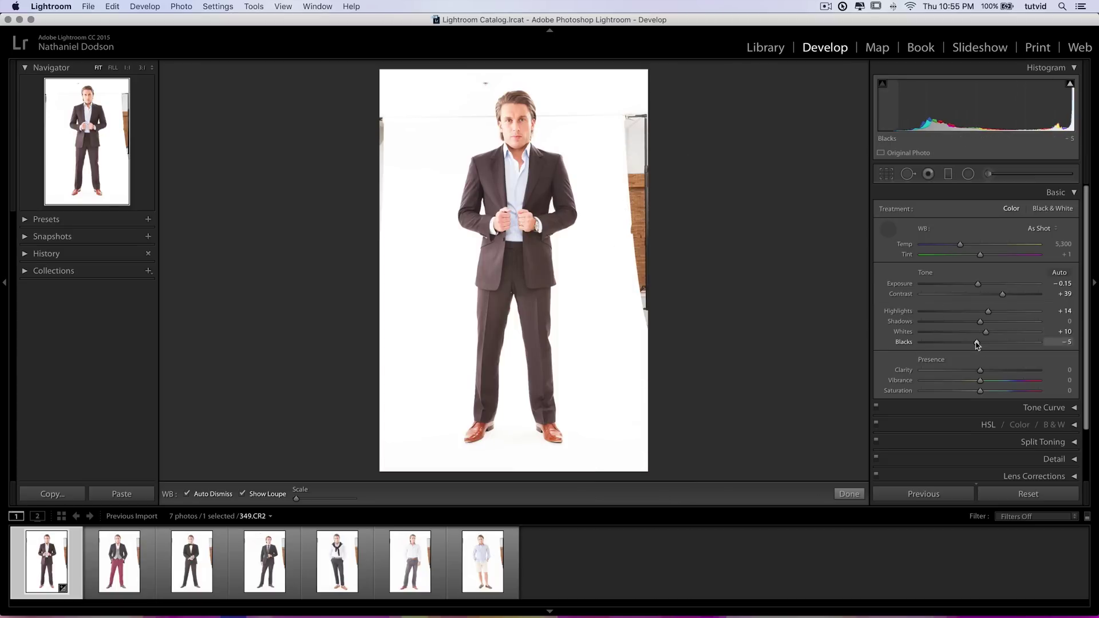
drag(979, 324, 970, 324)
key(w)
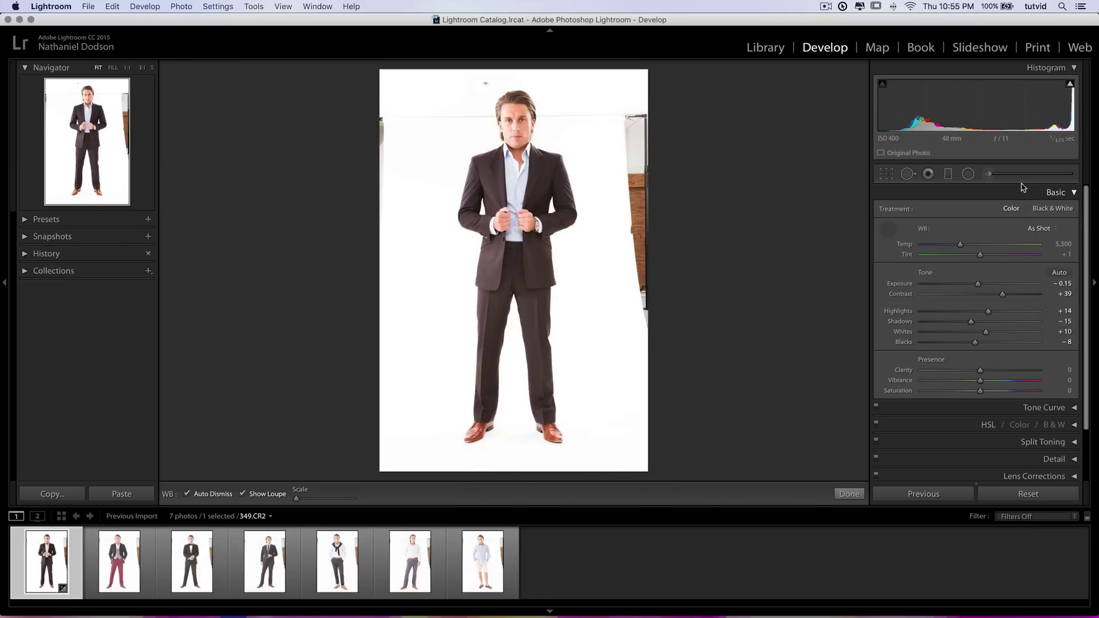
click(1056, 192)
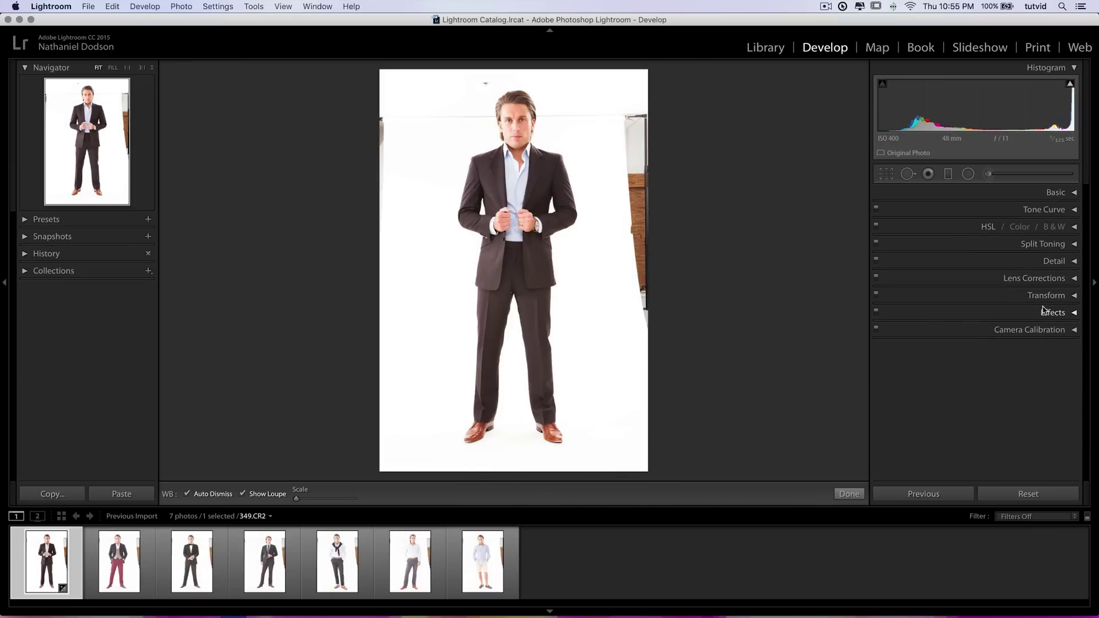
Set the photo's Dehaze amount to +9 and compare the photo with the effects off and on
click(1050, 312)
scroll(991, 342, down, 1)
scroll(991, 342, down, 1)
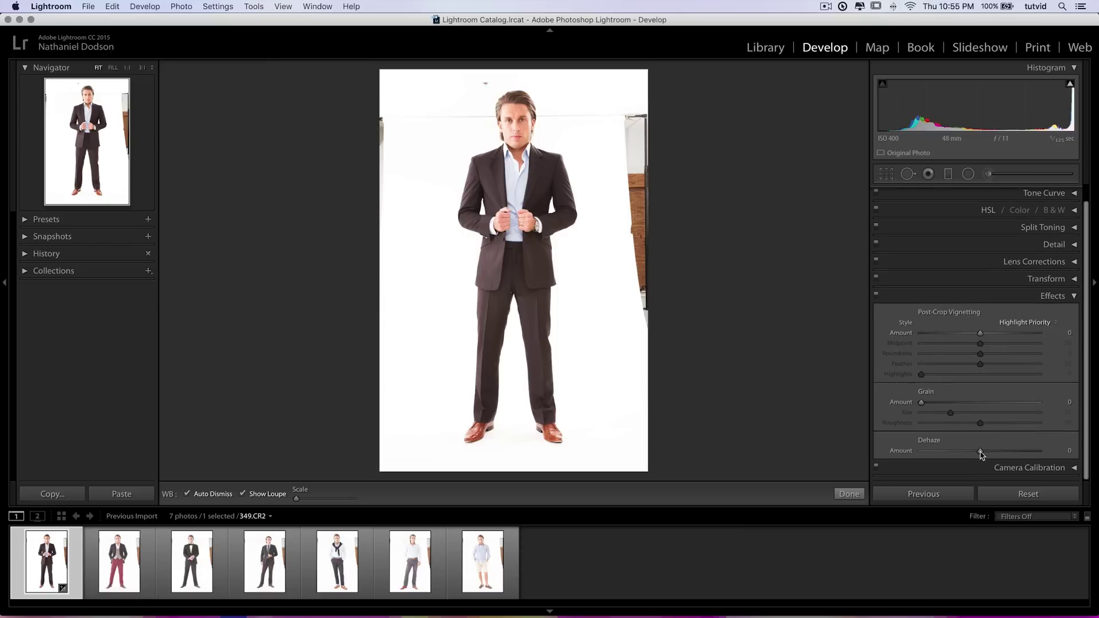
drag(983, 453, 999, 452)
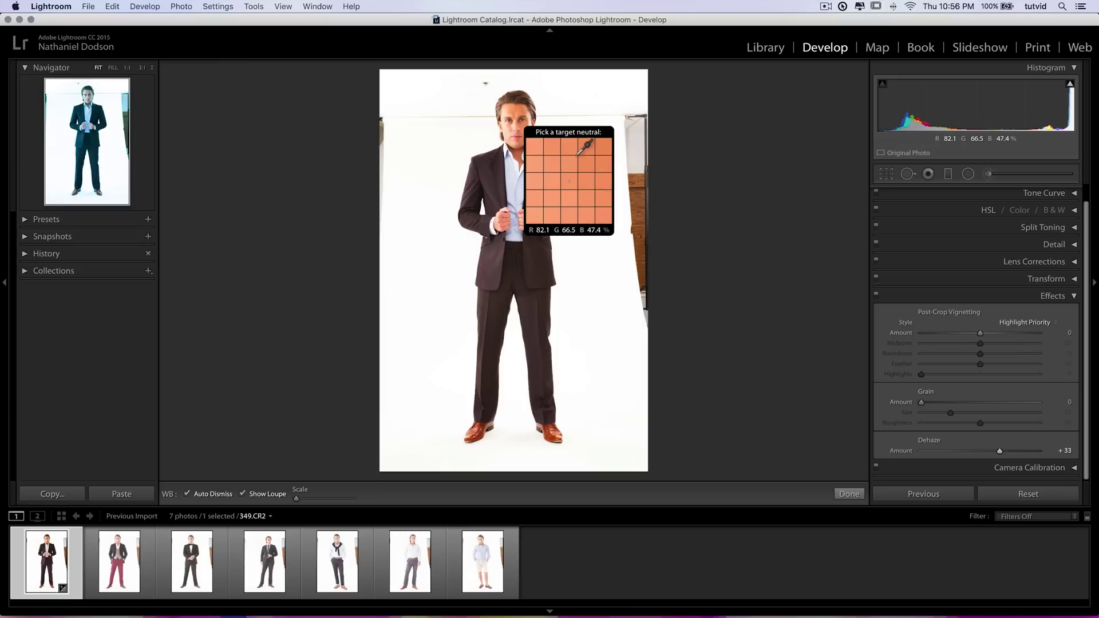
drag(999, 453, 985, 453)
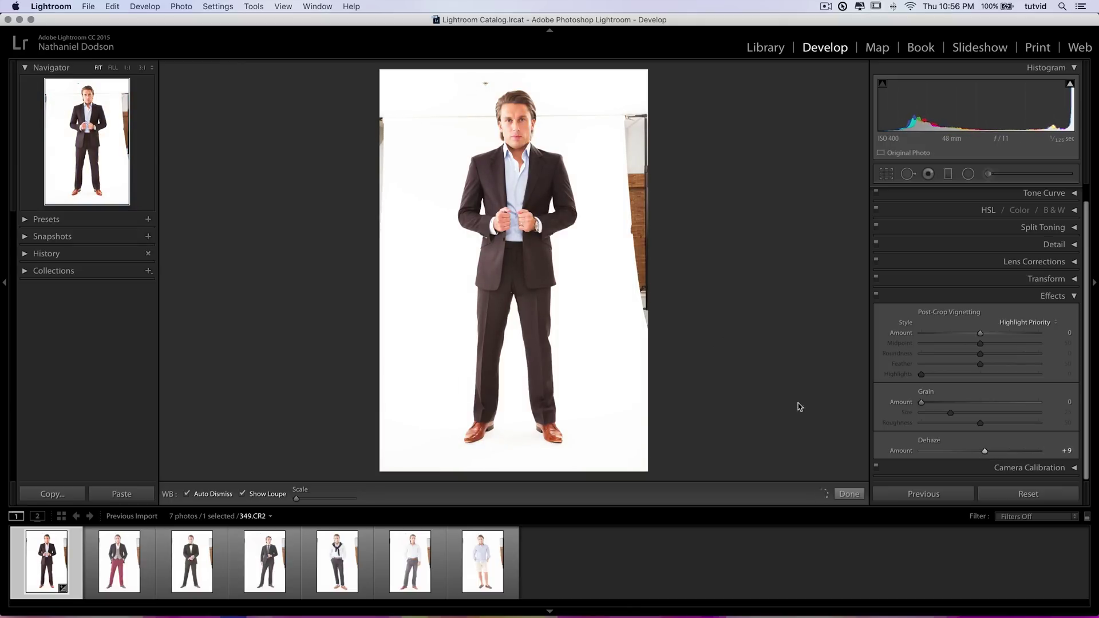
click(876, 295)
click(876, 295)
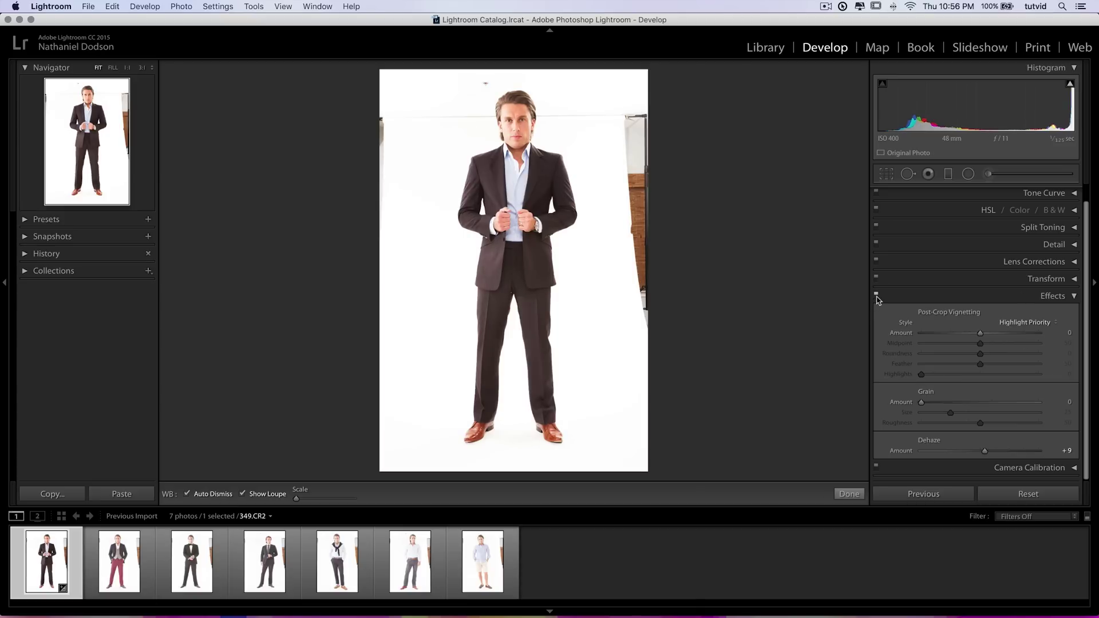
click(1055, 296)
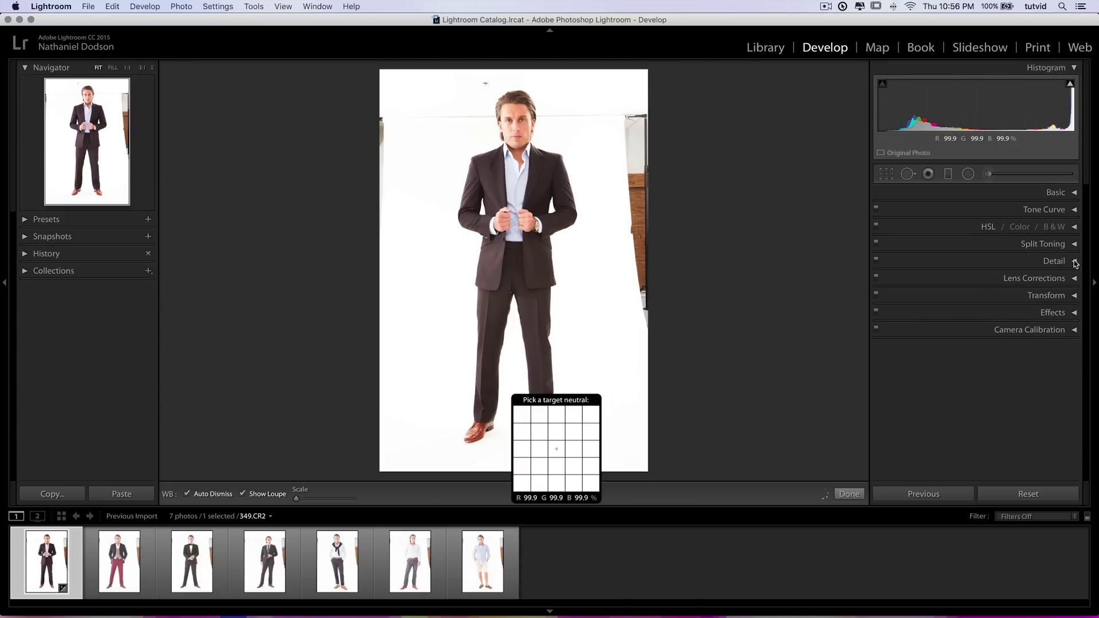
click(598, 258)
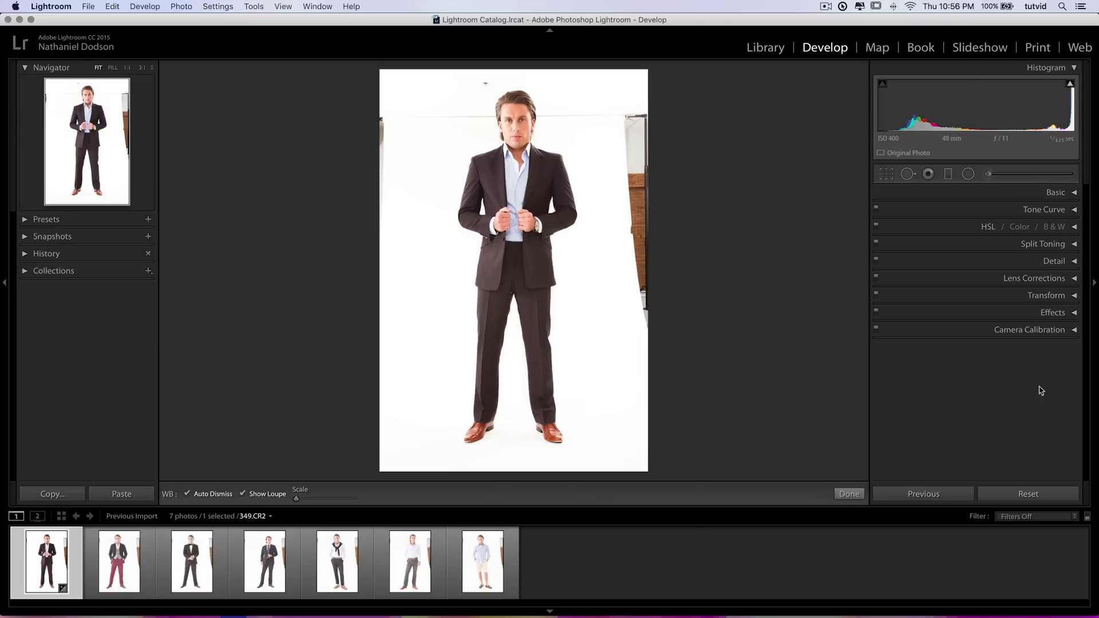
Shift the photo's Orange hue to about −11 and set the Orange saturation to −2
click(988, 227)
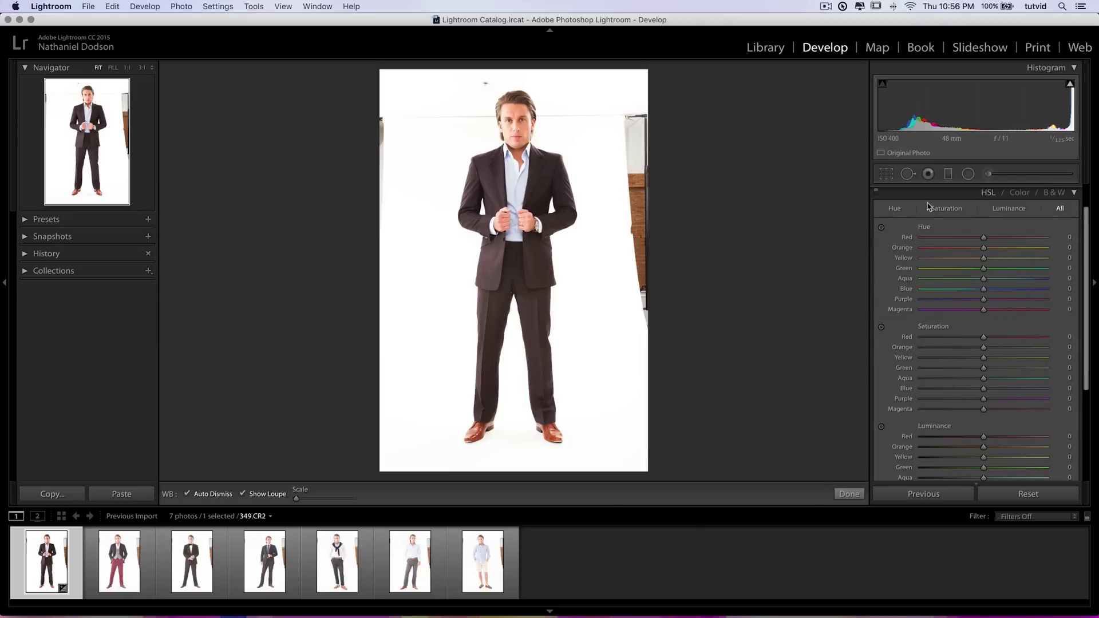
click(895, 210)
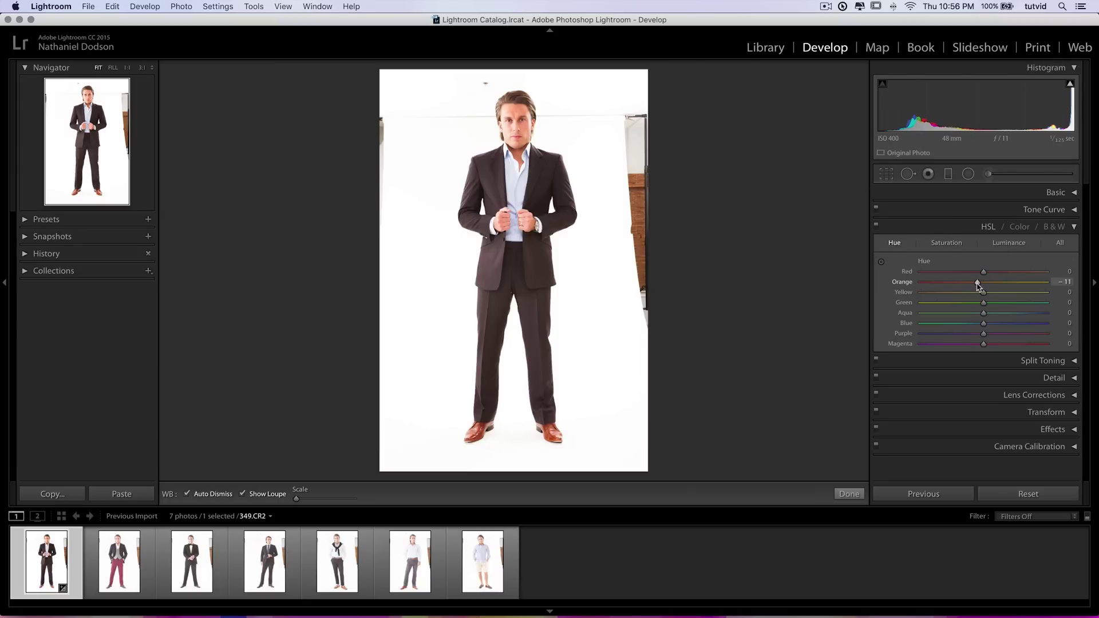
click(946, 242)
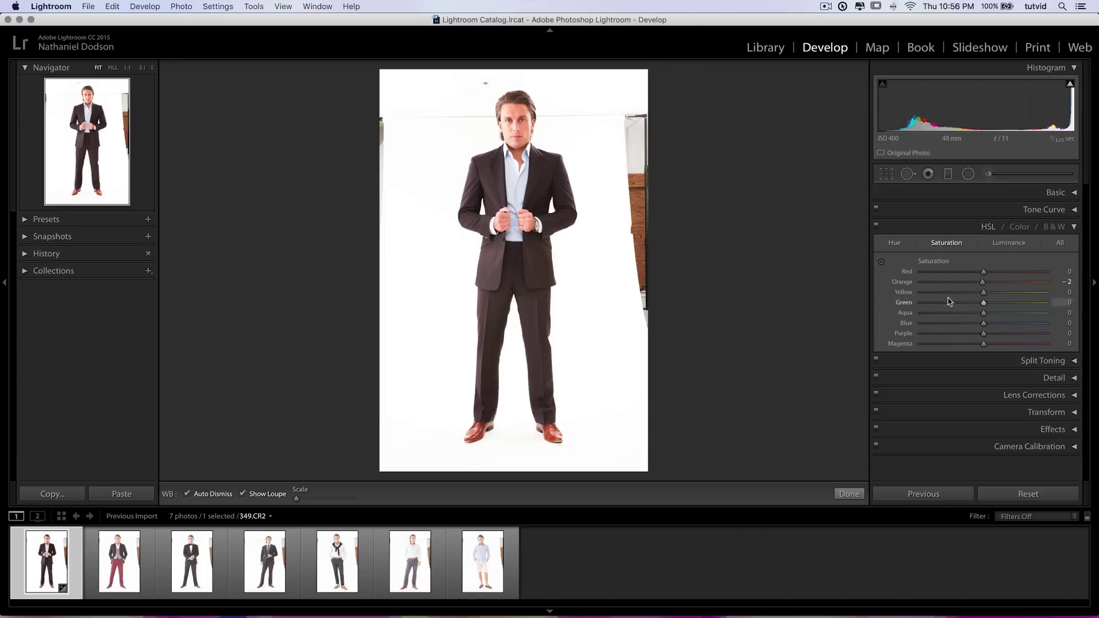
click(988, 228)
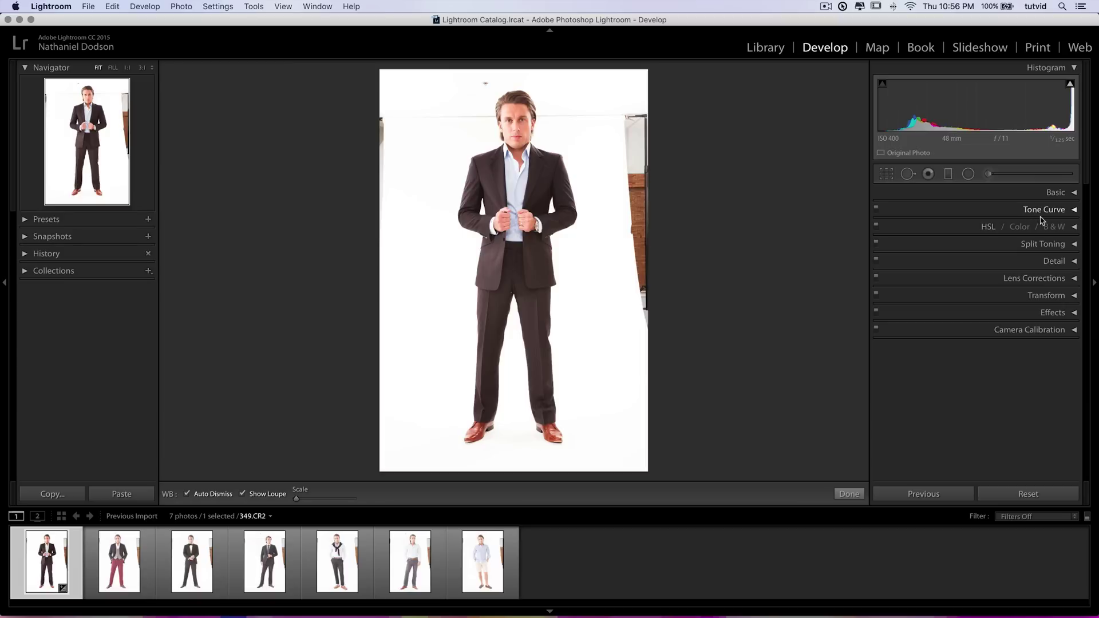
Centre the detail preview on the man's face, then set the Sharpening Amount to 76 and Masking to 43
click(1062, 261)
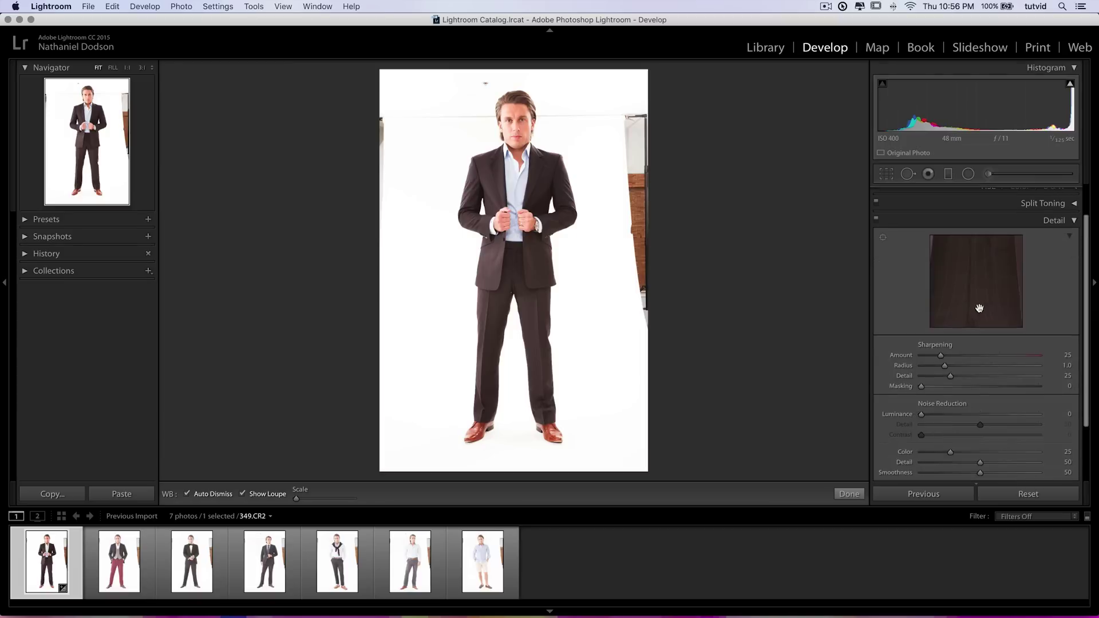
click(883, 239)
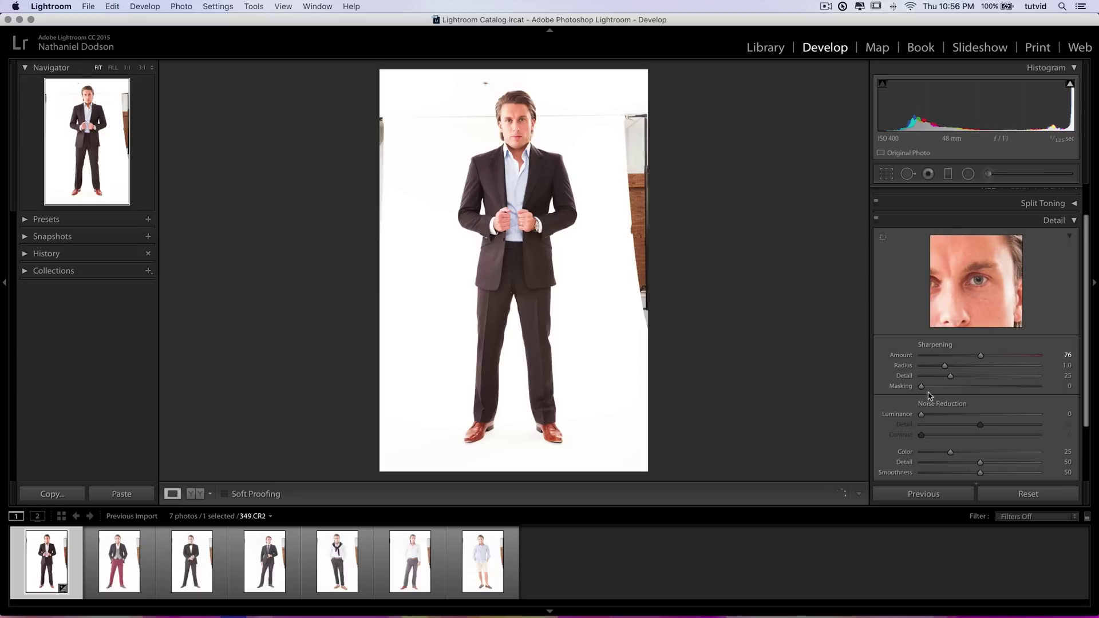
key(alt)
drag(921, 388, 958, 389)
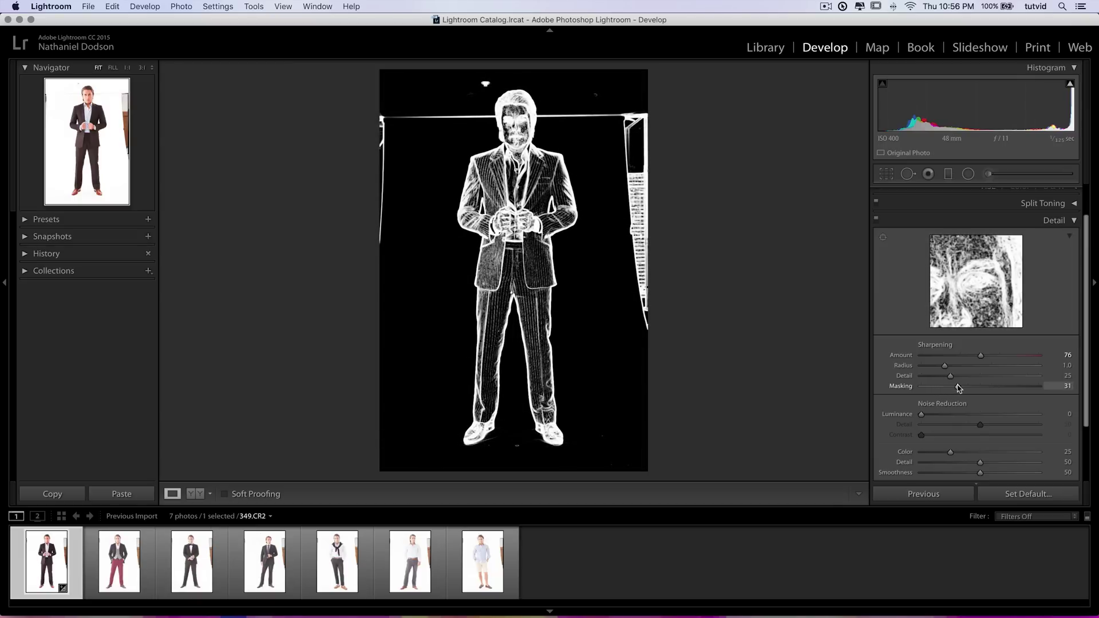
drag(959, 388, 962, 387)
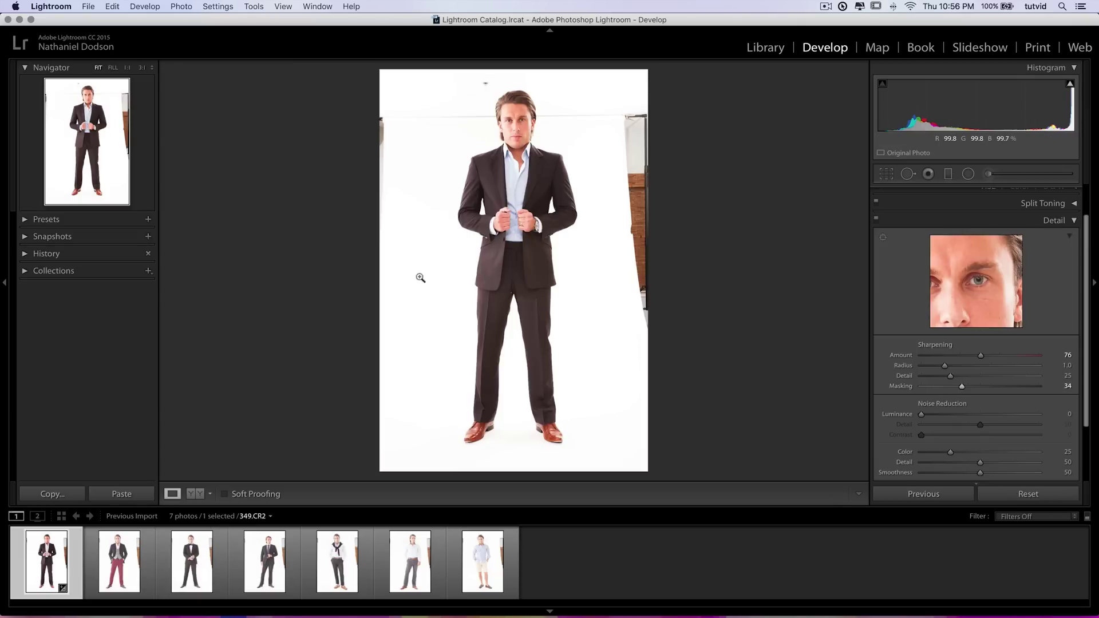
drag(961, 387, 973, 396)
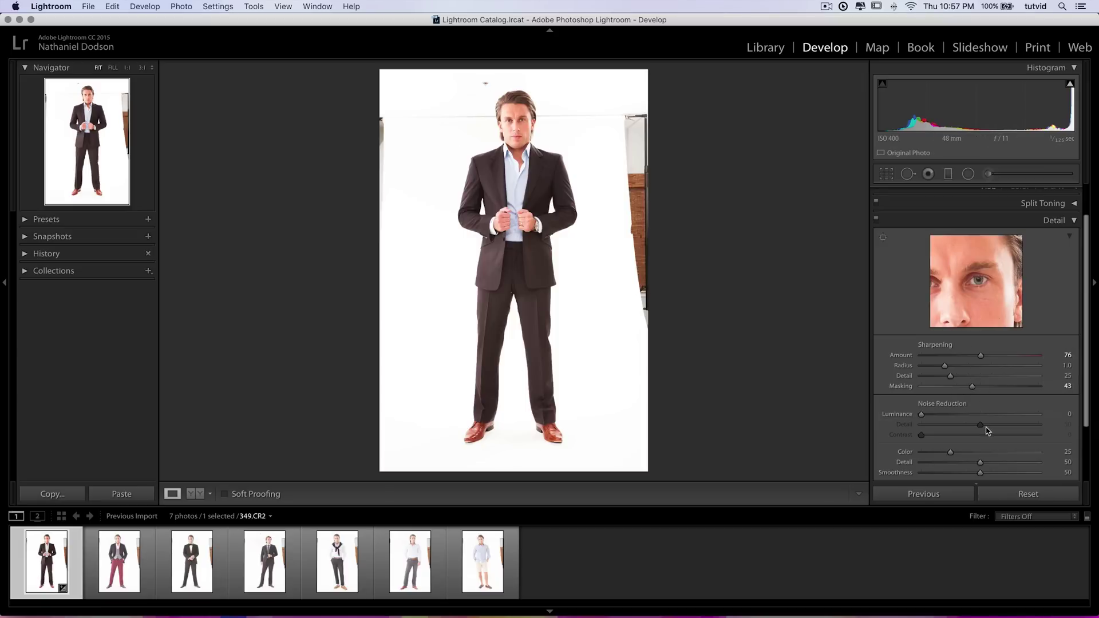
scroll(979, 372, down, 3)
scroll(976, 341, up, 5)
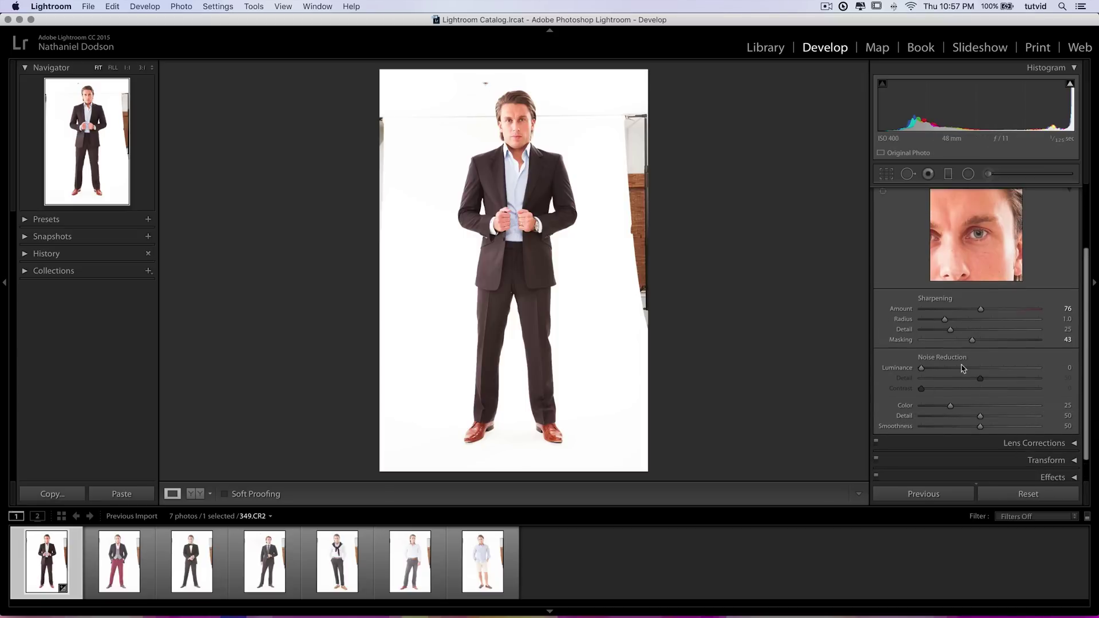
click(1054, 262)
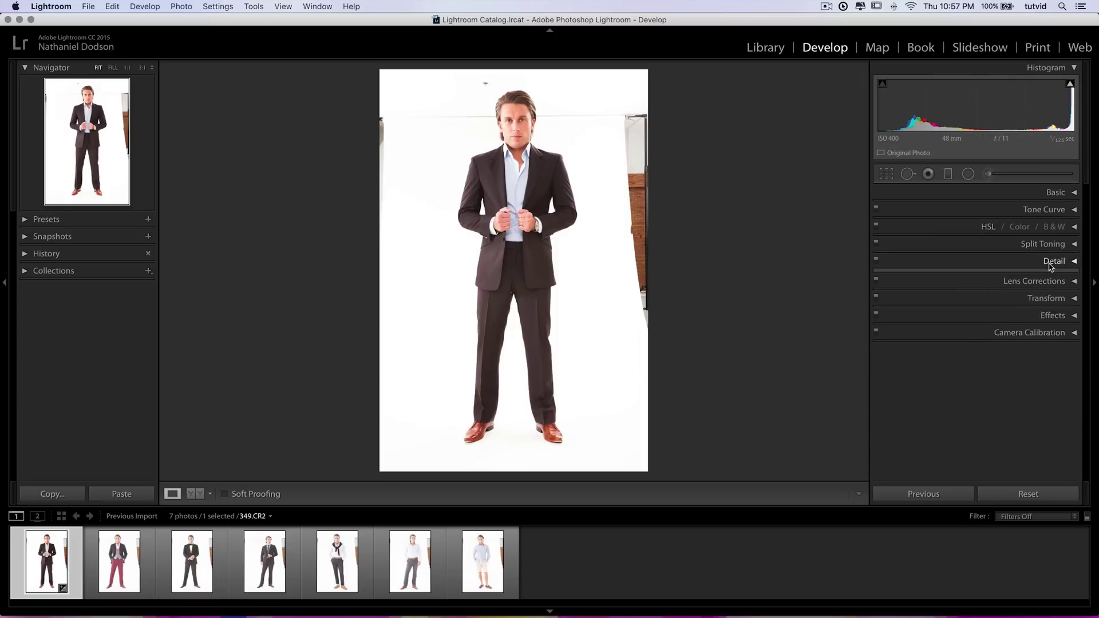
Enable lens profile corrections for the photo with the Canon EF 24-70mm f/2.8 L USM profile
click(1044, 279)
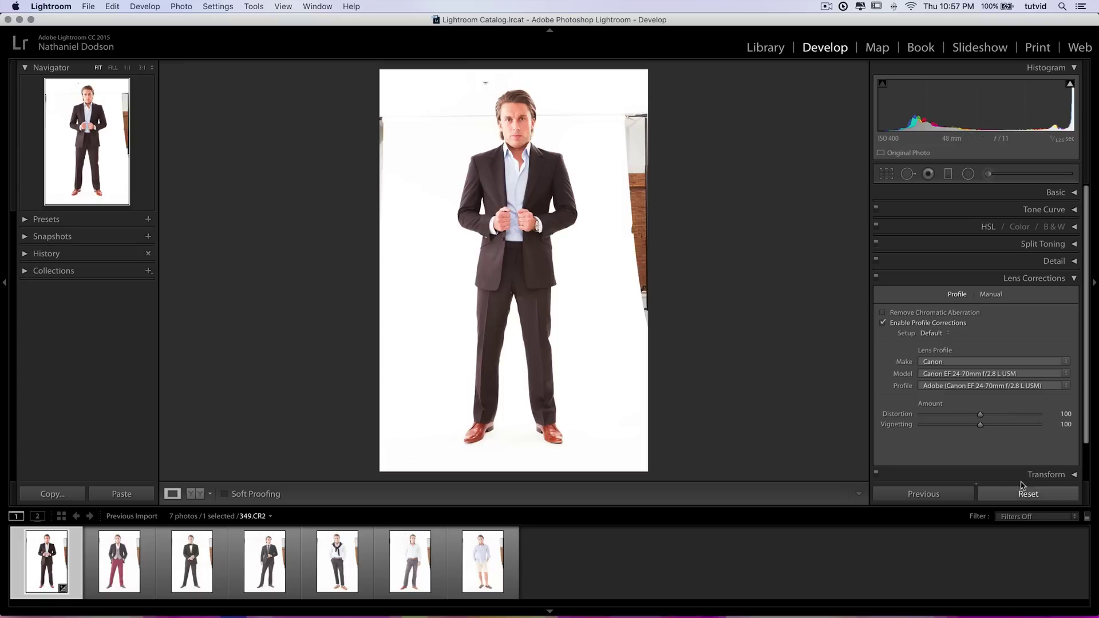
click(1019, 279)
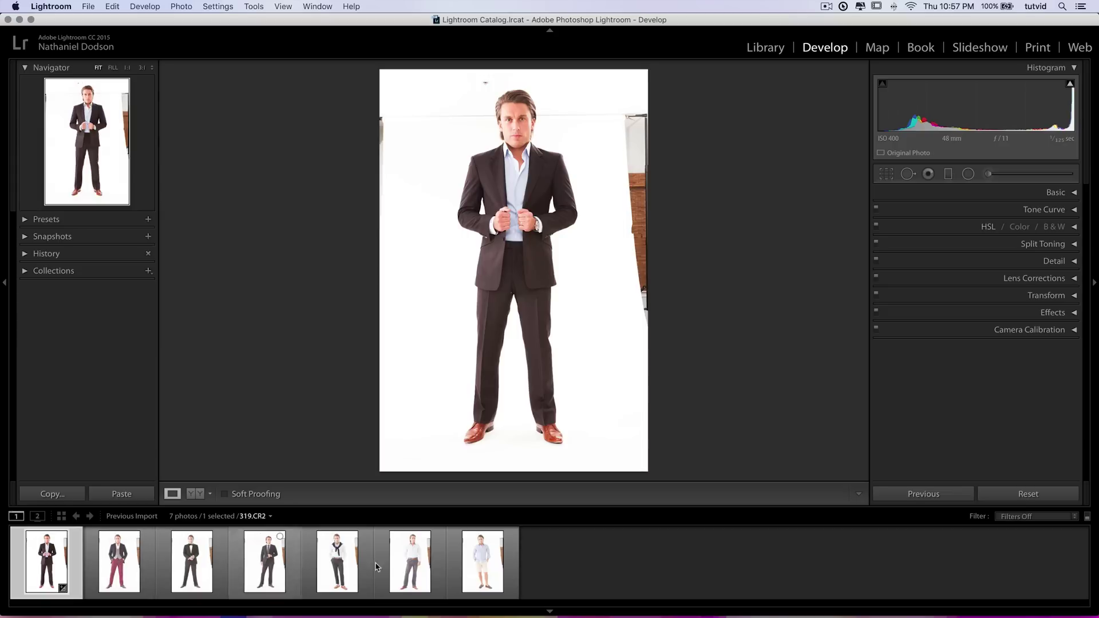
Select all seven photos and synchronize the first photo's settings to them, leaving out local adjustments, transform, spot removal and crop
shift+click(491, 565)
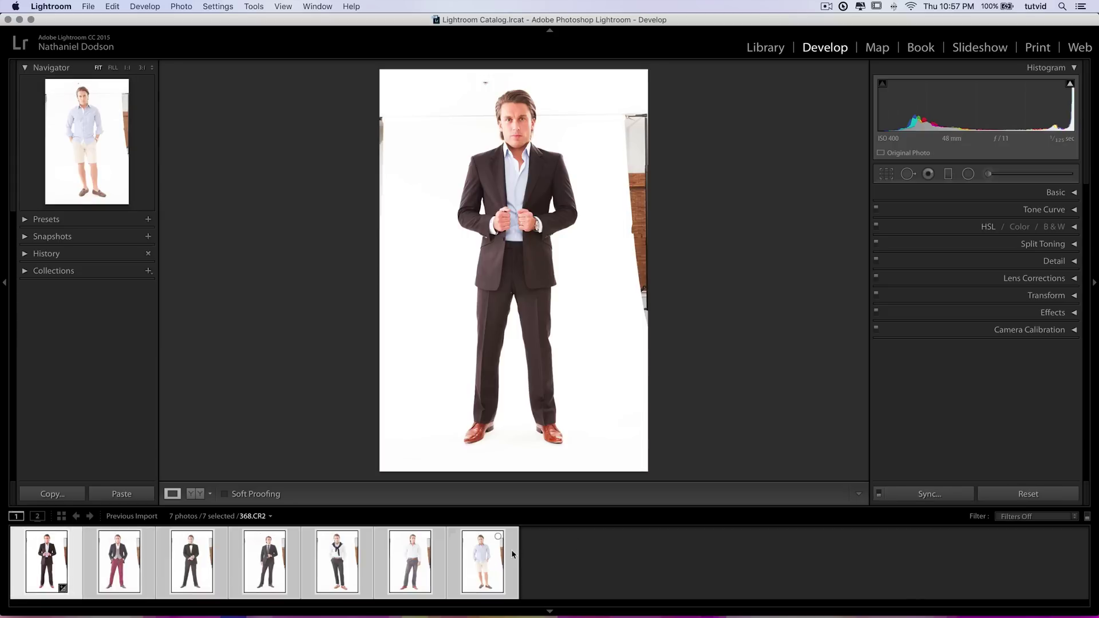
click(929, 494)
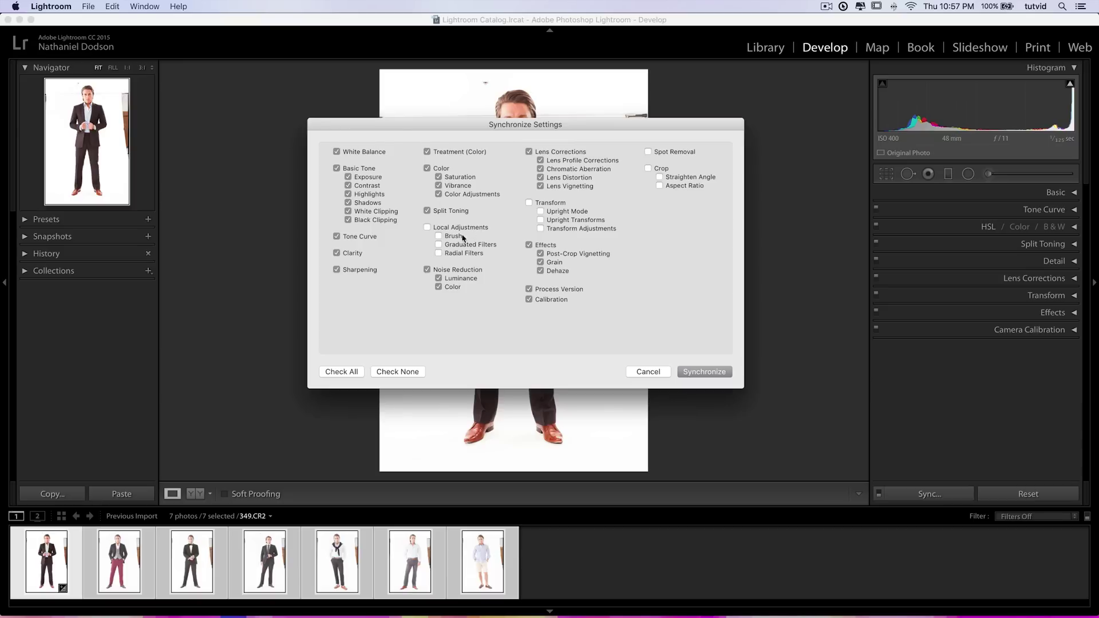
drag(658, 122, 594, 163)
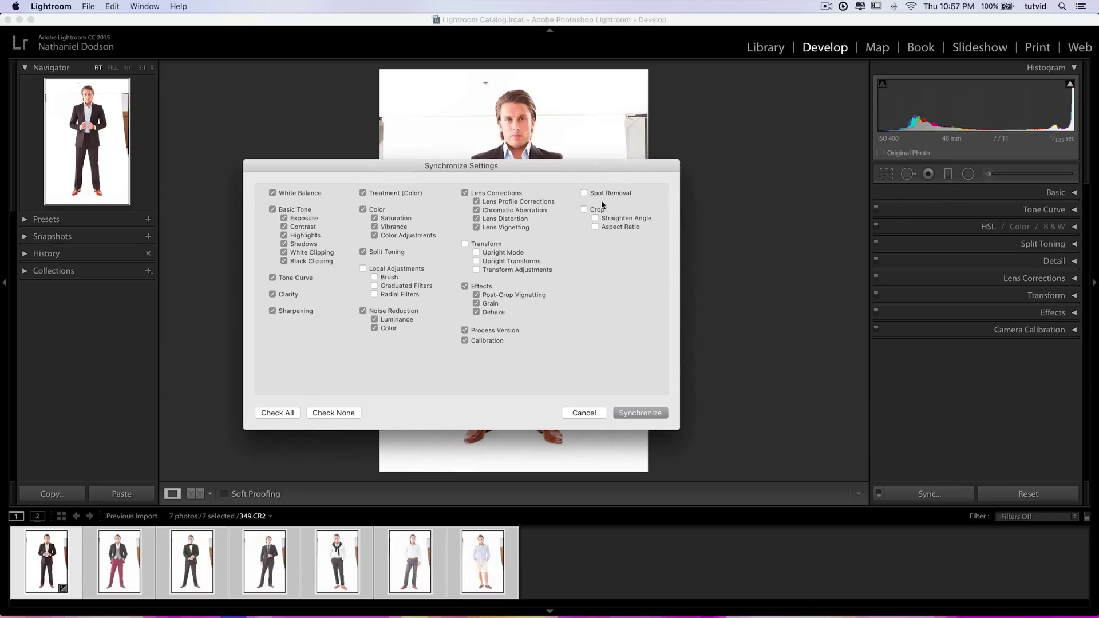
click(640, 412)
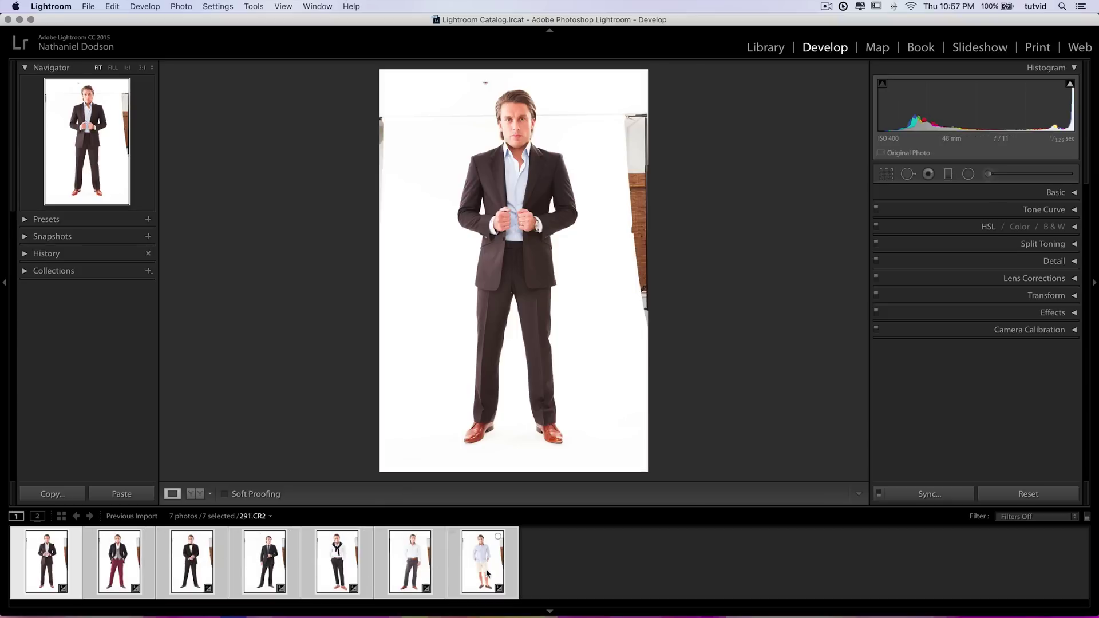
Review several of the synchronized photos one by one, checking how the copied settings and basic adjustments look on each
click(337, 564)
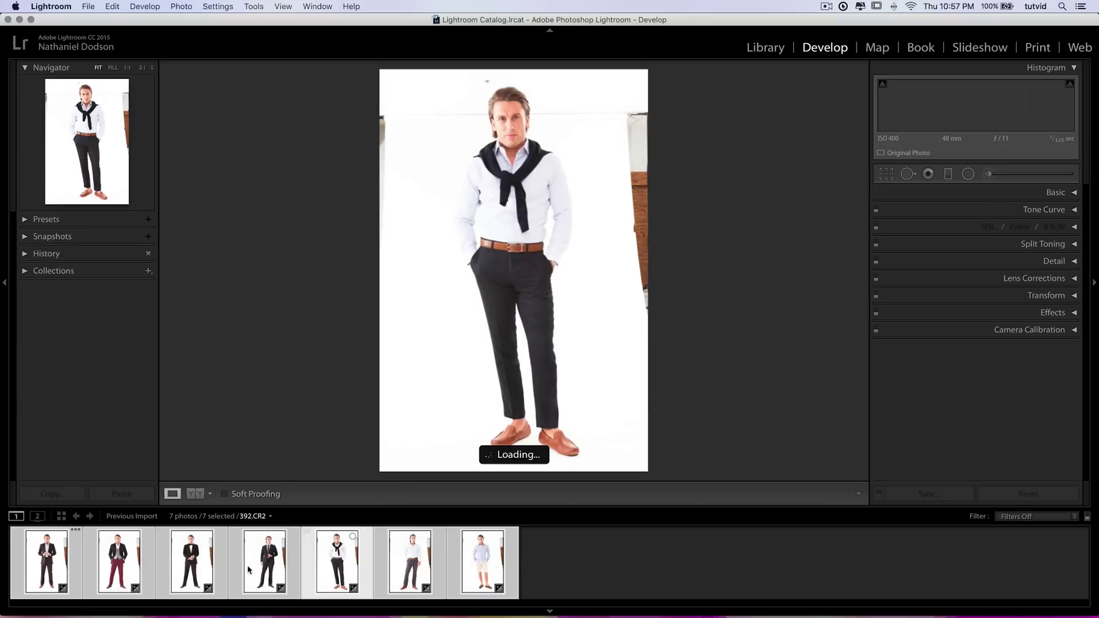
click(265, 562)
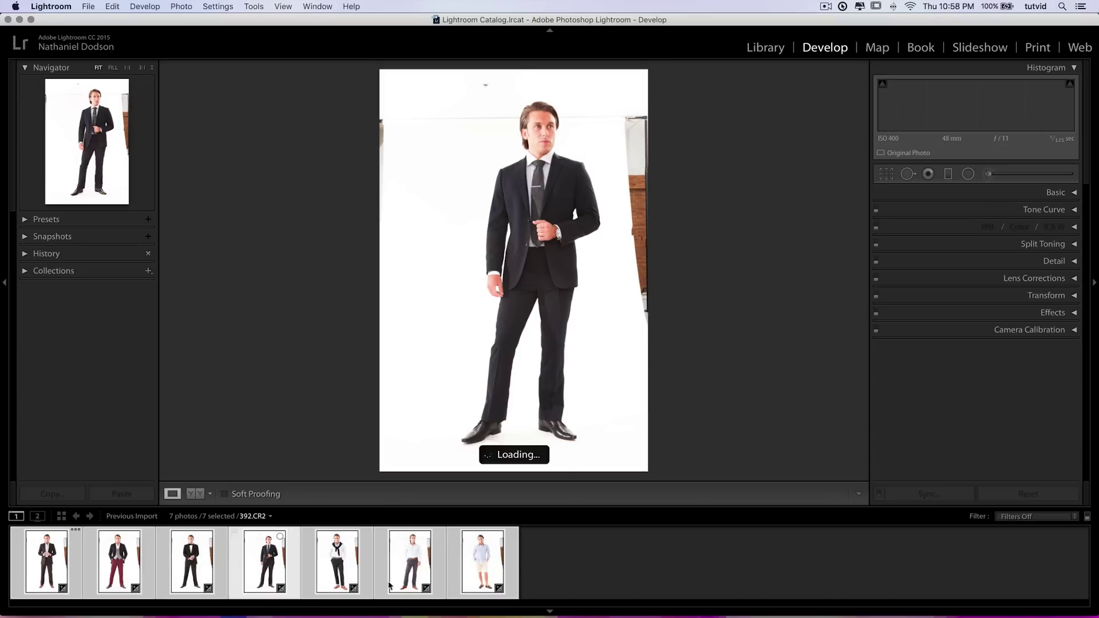
click(410, 562)
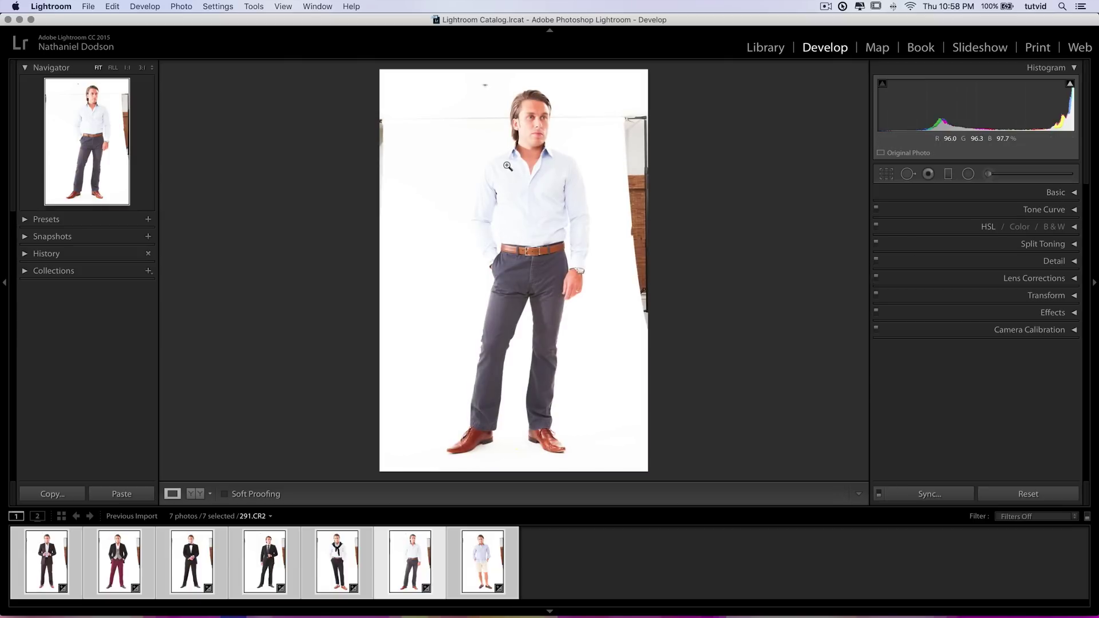
click(1052, 193)
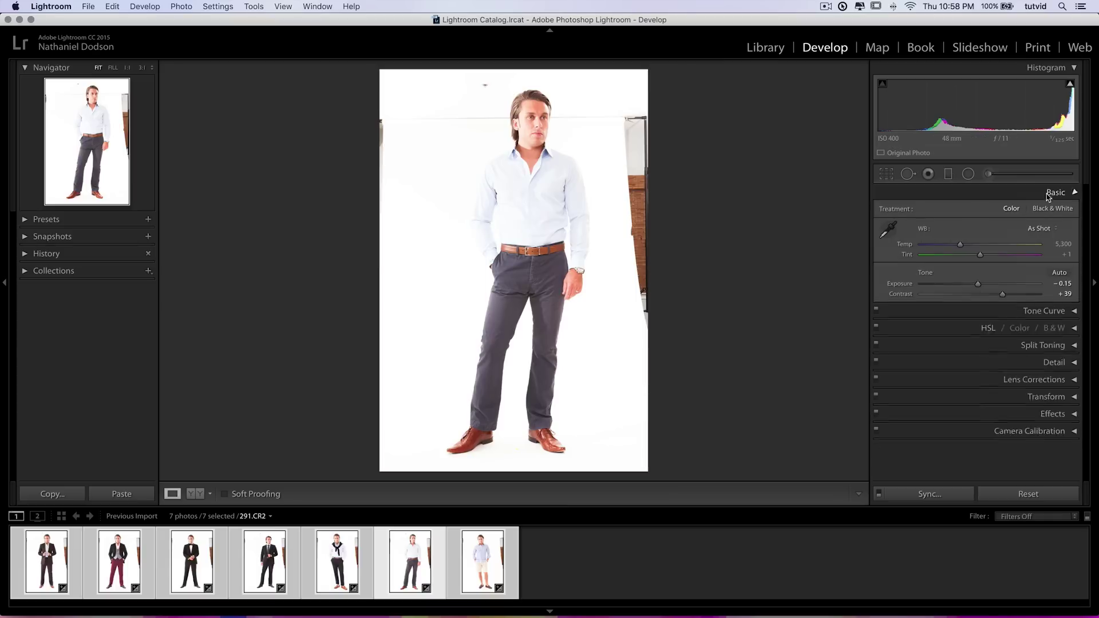
mouse_move(986, 311)
mouse_down()
mouse_move(976, 311)
mouse_move(985, 312)
mouse_up()
click(1053, 193)
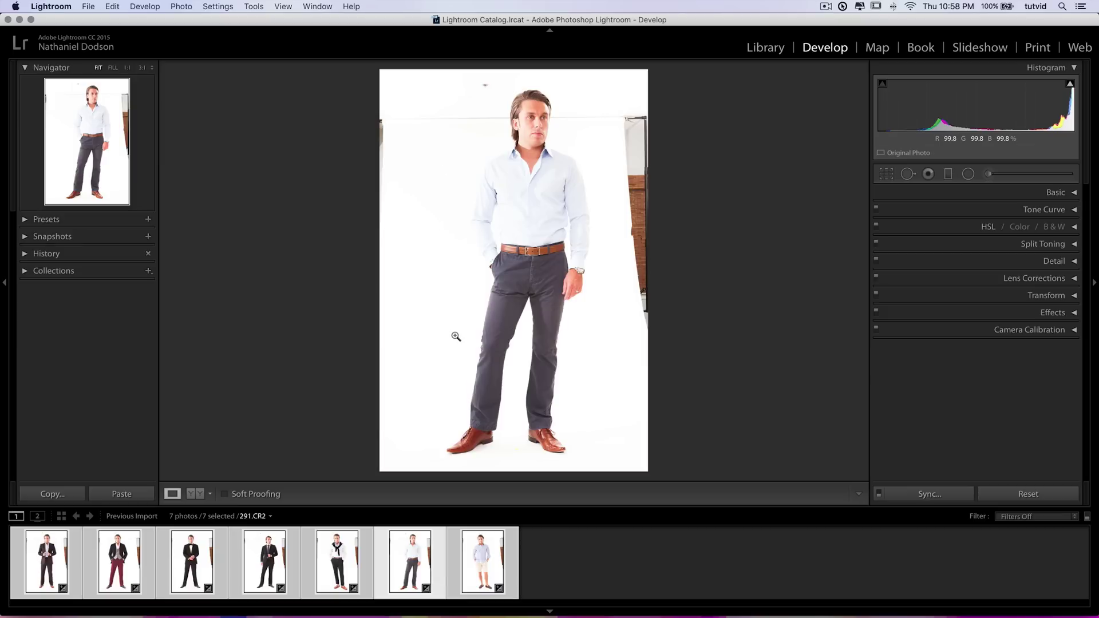
key(Left)
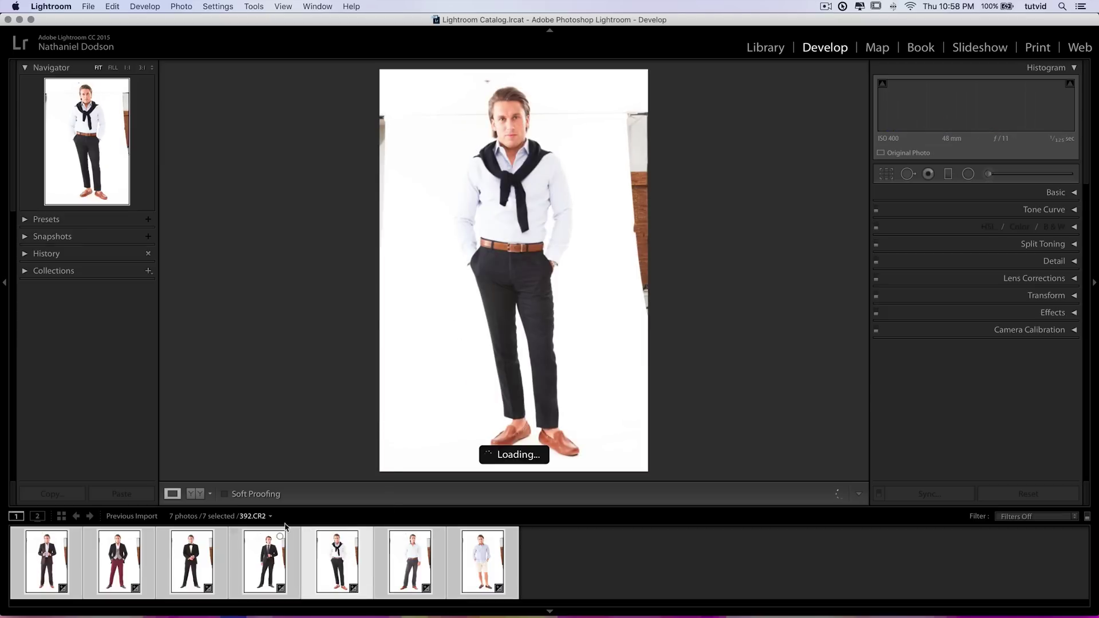
mouse_move(195, 580)
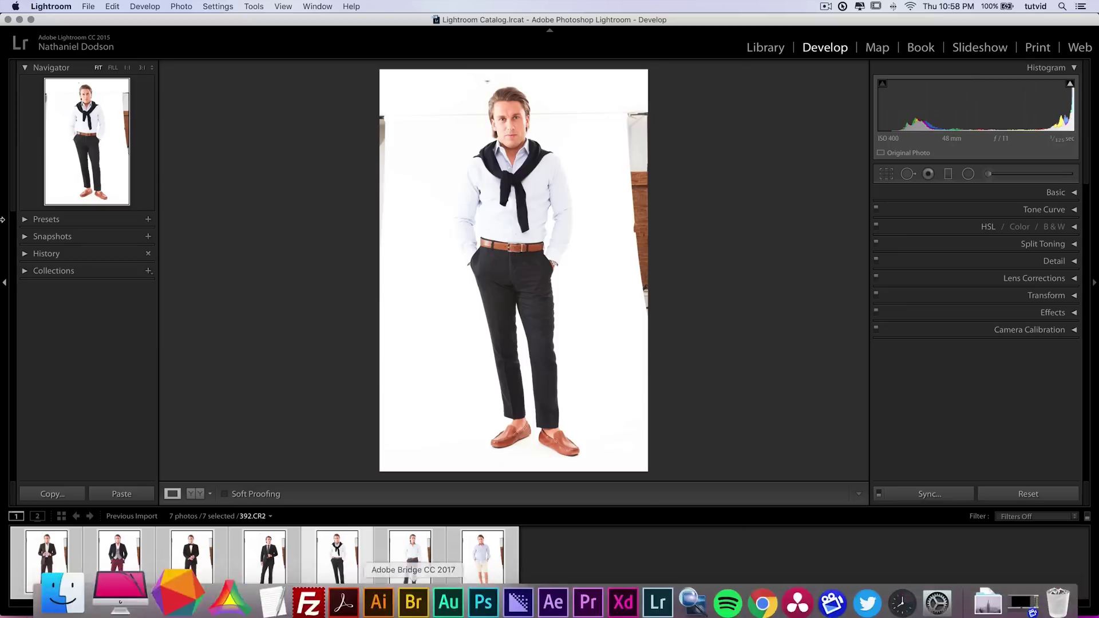
Heal the yellow mark on the floor between the shoes in the first photo, using the Spot Removal tool at size 22
click(63, 552)
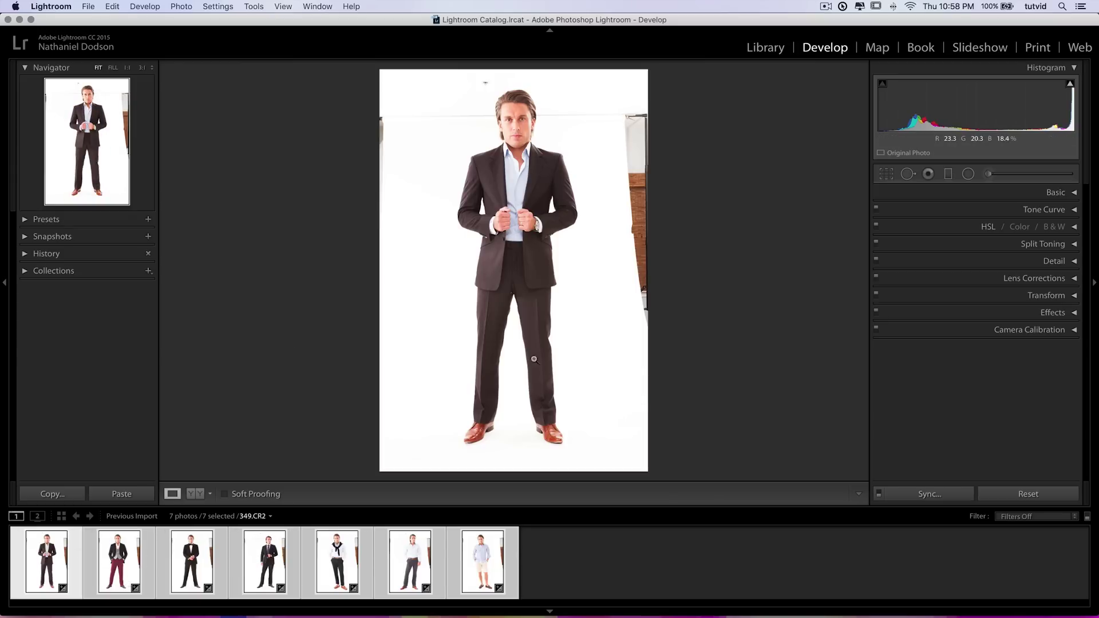
click(509, 426)
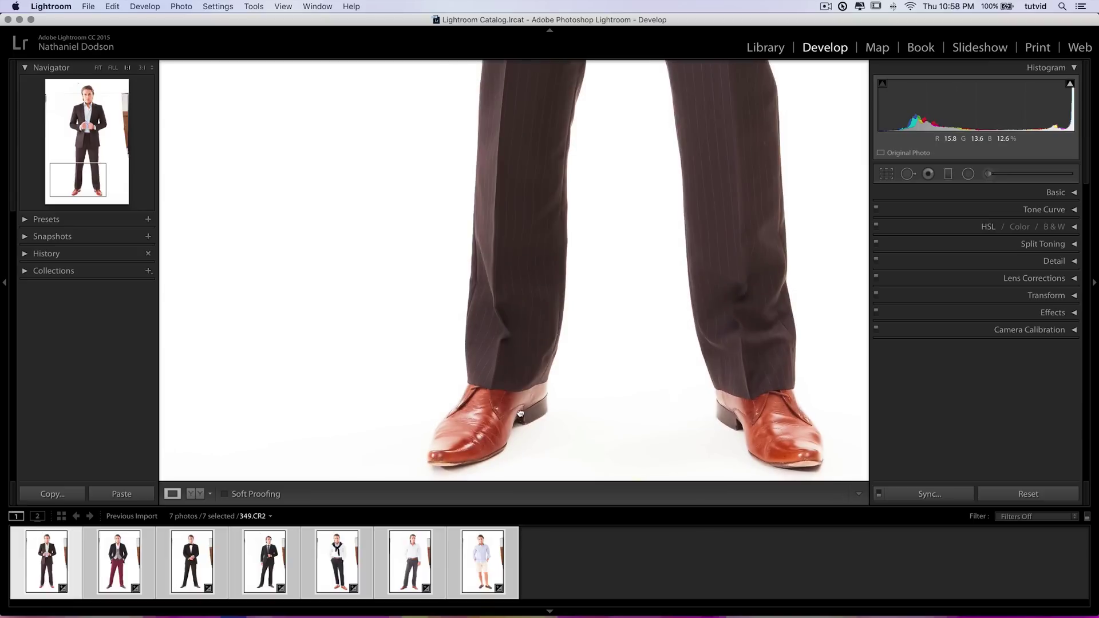
drag(520, 414, 503, 359)
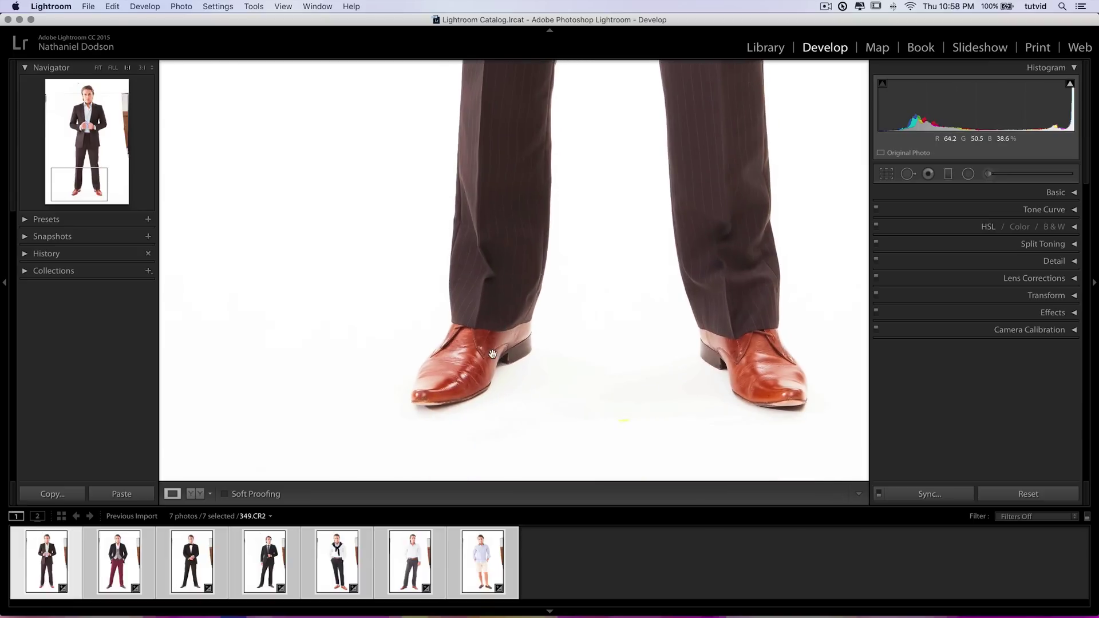
click(142, 67)
drag(471, 348, 394, 257)
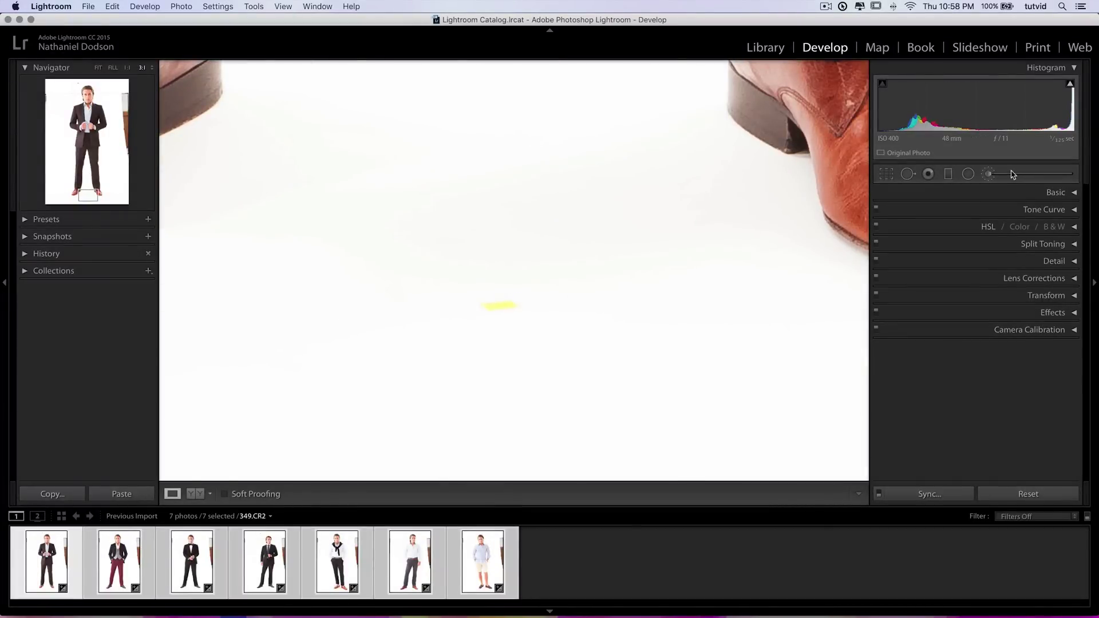
click(966, 174)
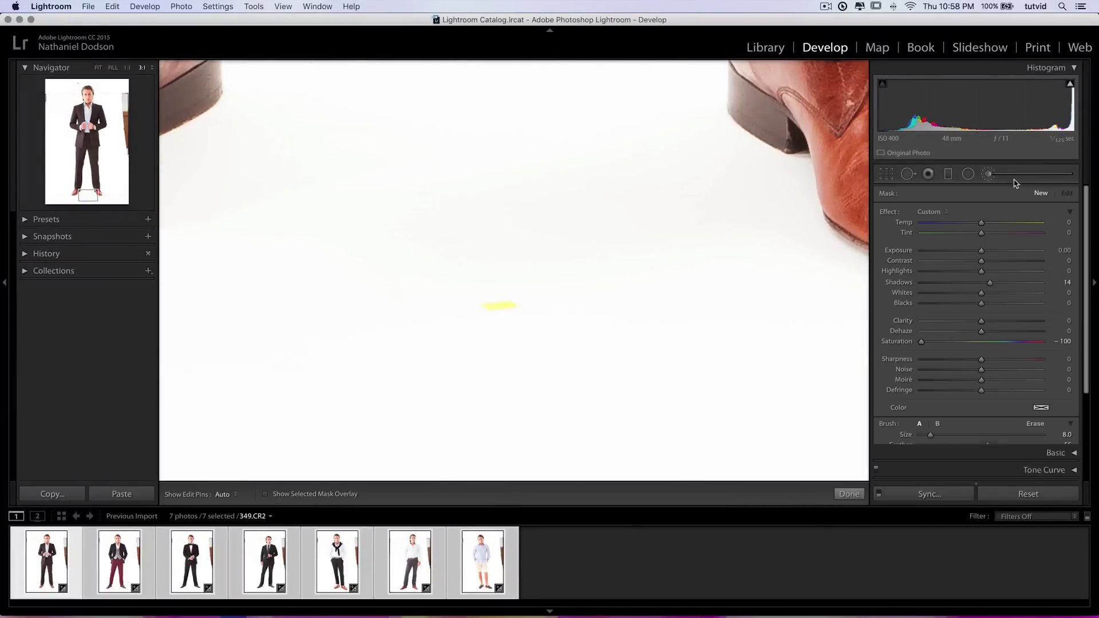
click(908, 173)
drag(482, 303, 517, 304)
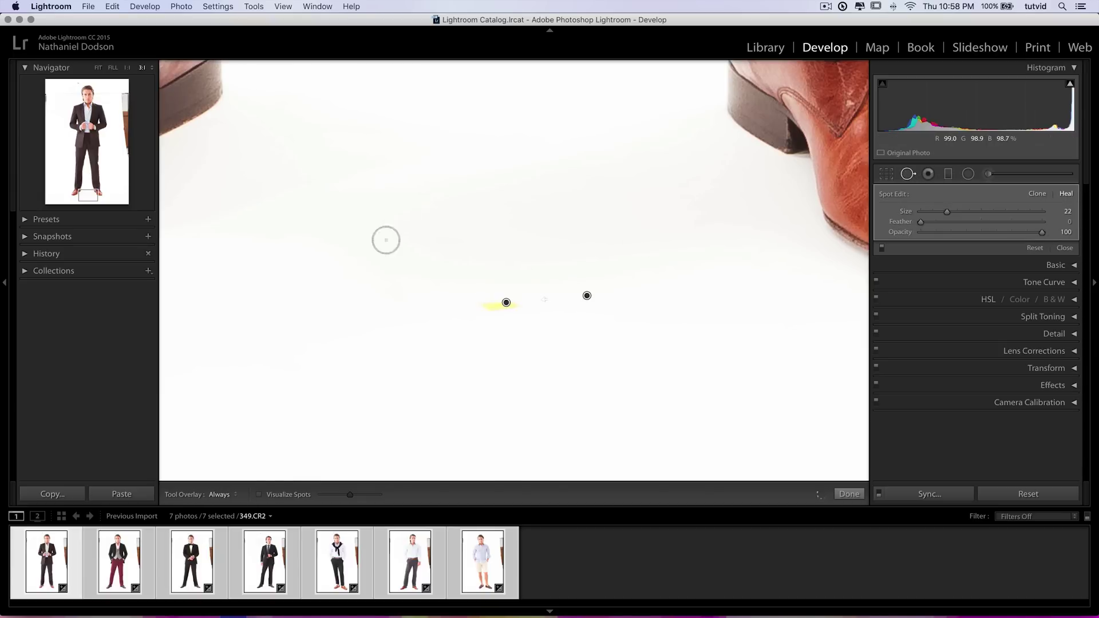
Heal the small scuffs on the shoe of the man's left foot with a spot size of 9
mouse_move(658, 171)
mouse_down()
mouse_move(345, 232)
mouse_move(291, 199)
mouse_up()
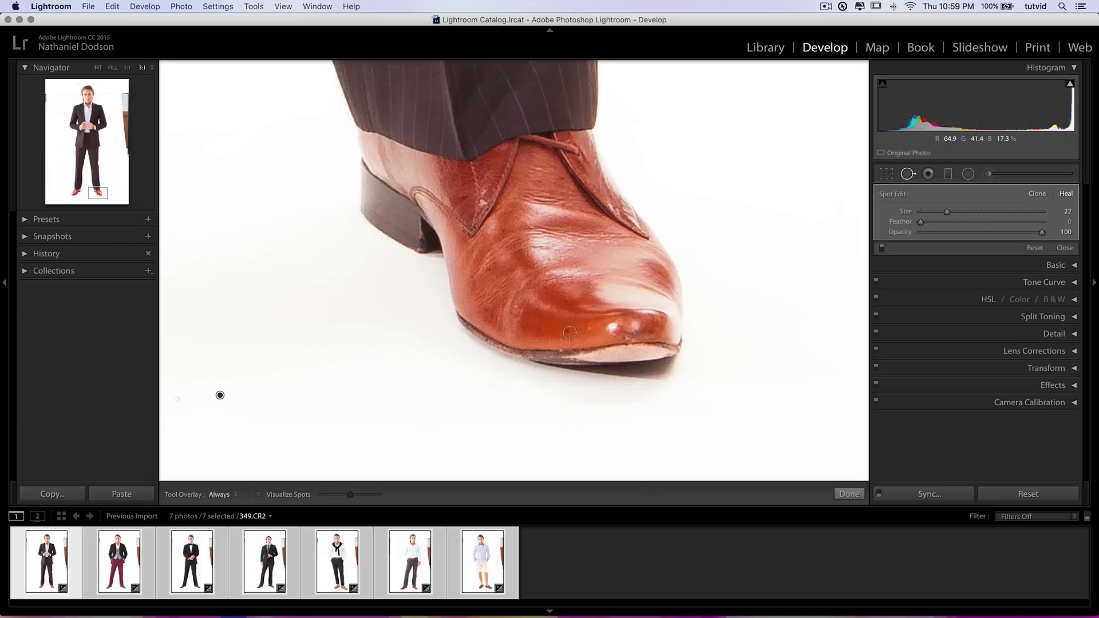
key(Delete)
click(502, 230)
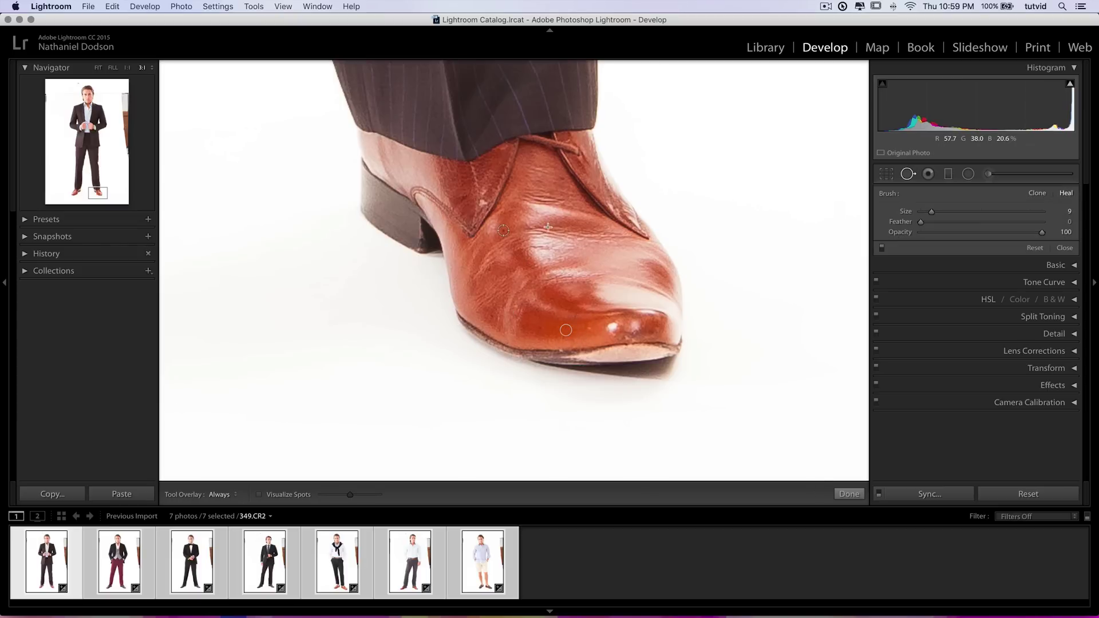
click(563, 179)
drag(449, 223, 591, 214)
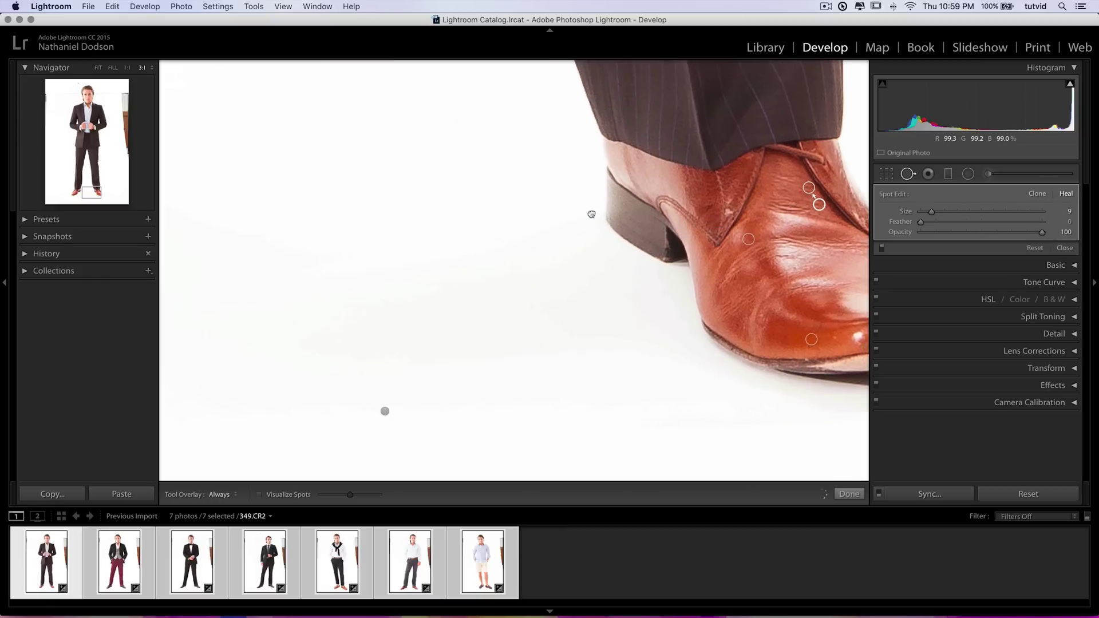
click(710, 208)
Heal two small blemishes on the upper of the man's other shoe at spot size 9
drag(500, 319, 745, 360)
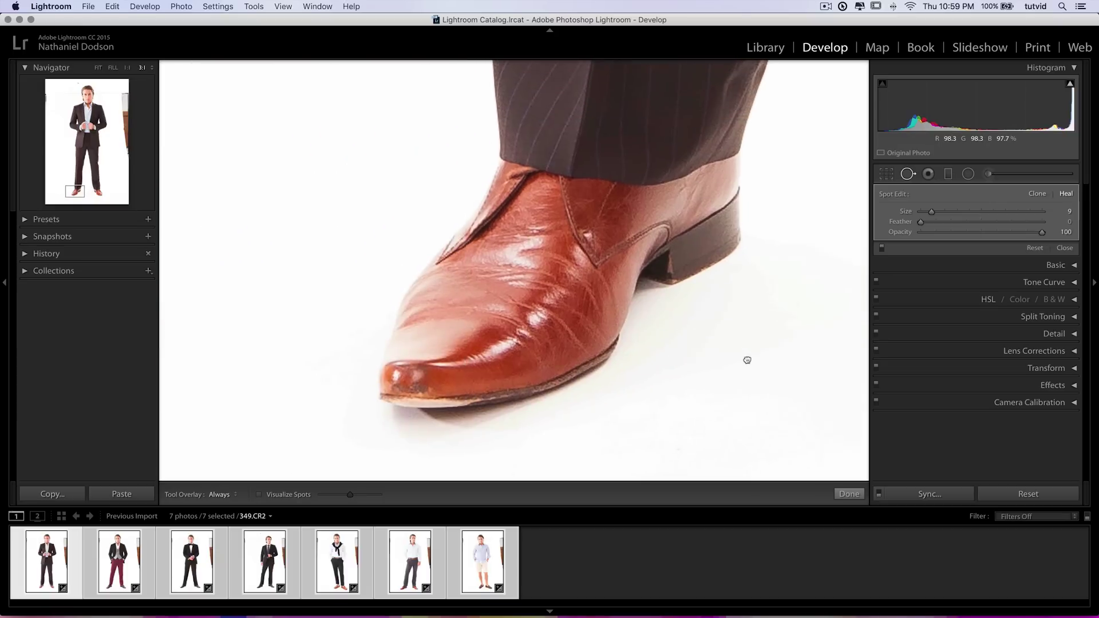
click(487, 292)
click(438, 299)
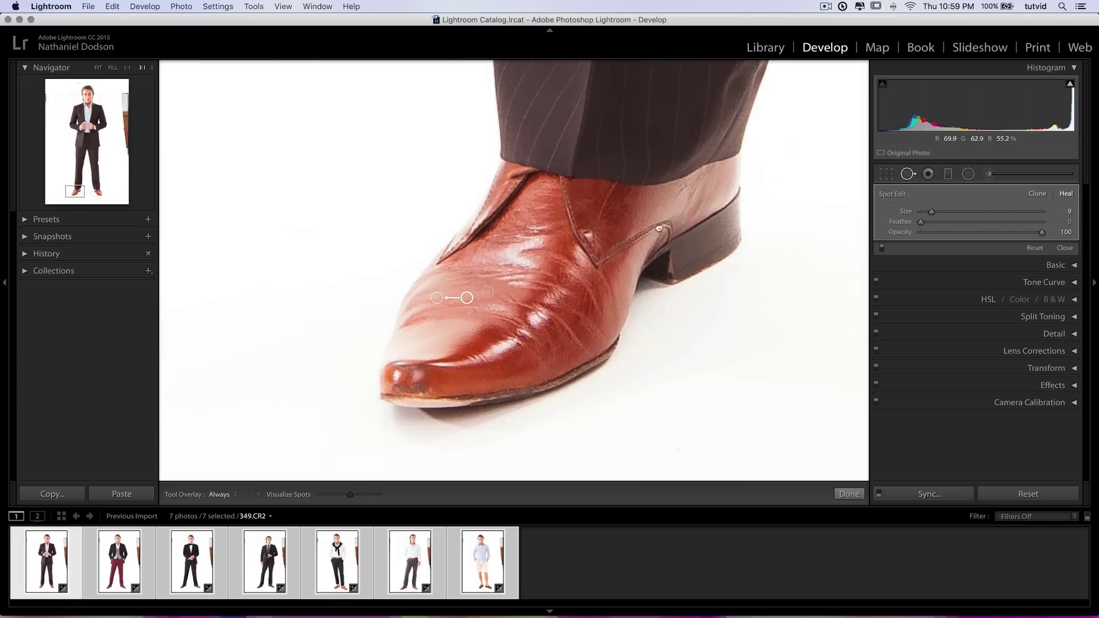
Heal the lint and small marks on the pinstriped trousers, working up the leg and enlarging the healing spot to size 14
drag(659, 229, 552, 443)
click(624, 319)
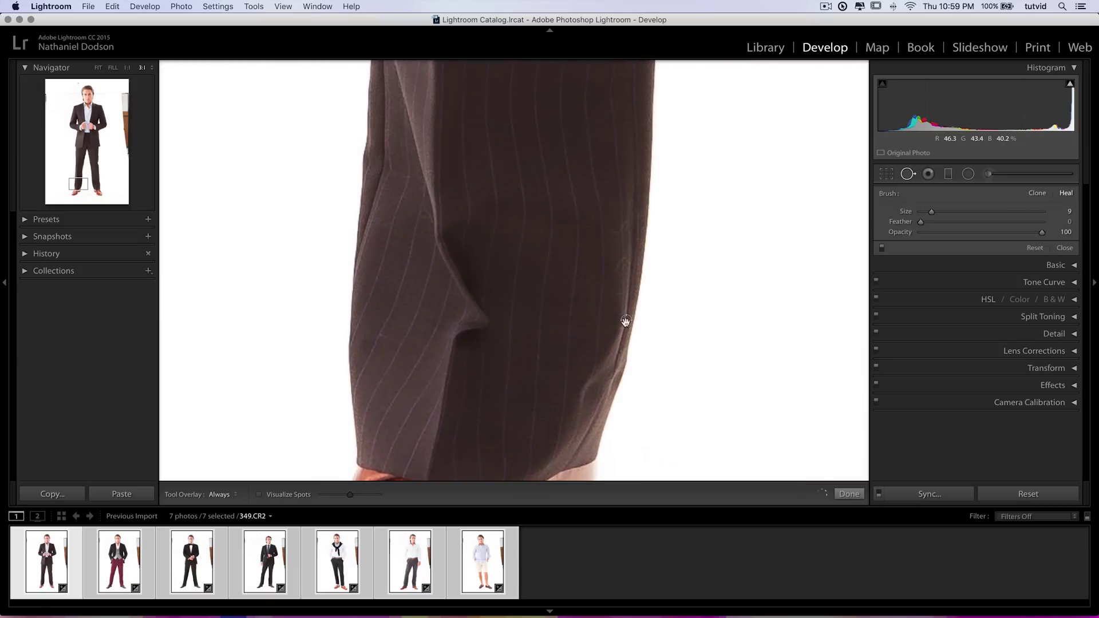
drag(669, 304, 564, 261)
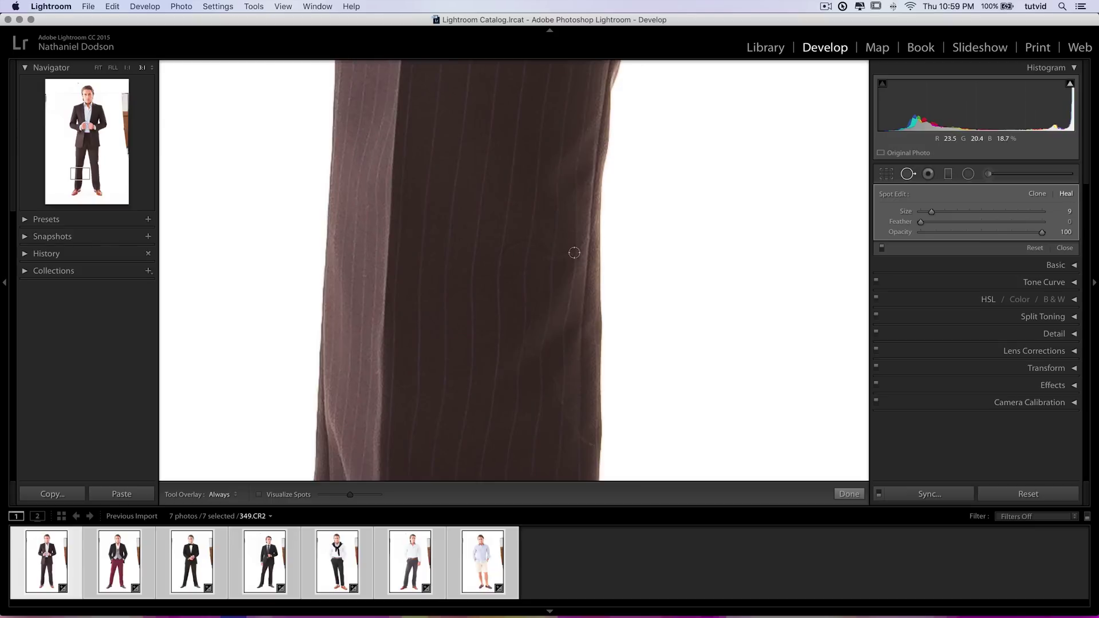
drag(556, 354, 513, 304)
scroll(514, 353, up, 5)
click(511, 348)
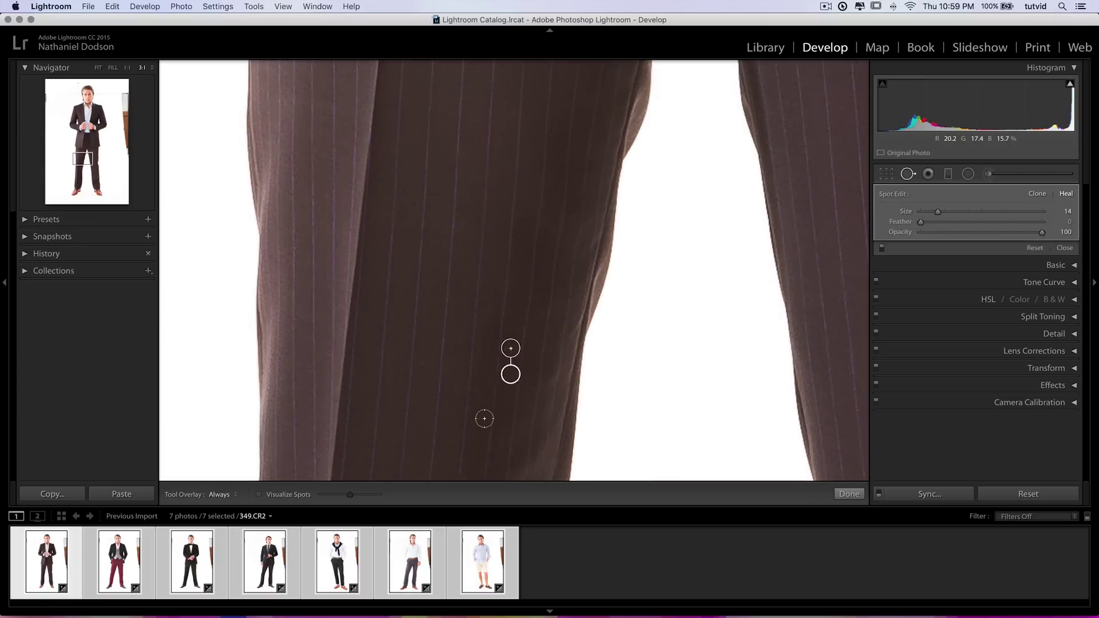
mouse_move(547, 356)
mouse_down()
mouse_move(532, 242)
mouse_move(581, 444)
mouse_move(353, 360)
mouse_up()
drag(464, 236, 479, 230)
Heal the skin blemishes on the man's jaw, around his mouth, on his cheek and beside his eye, reducing the spot size to 9
mouse_move(601, 341)
mouse_down()
mouse_move(397, 74)
mouse_move(488, 174)
mouse_move(506, 103)
mouse_move(556, 390)
mouse_move(551, 311)
mouse_move(542, 409)
mouse_move(620, 509)
mouse_move(645, 399)
mouse_move(532, 331)
mouse_move(688, 410)
mouse_move(513, 368)
mouse_move(538, 253)
mouse_move(434, 369)
mouse_move(404, 373)
mouse_move(601, 269)
mouse_move(537, 335)
mouse_up()
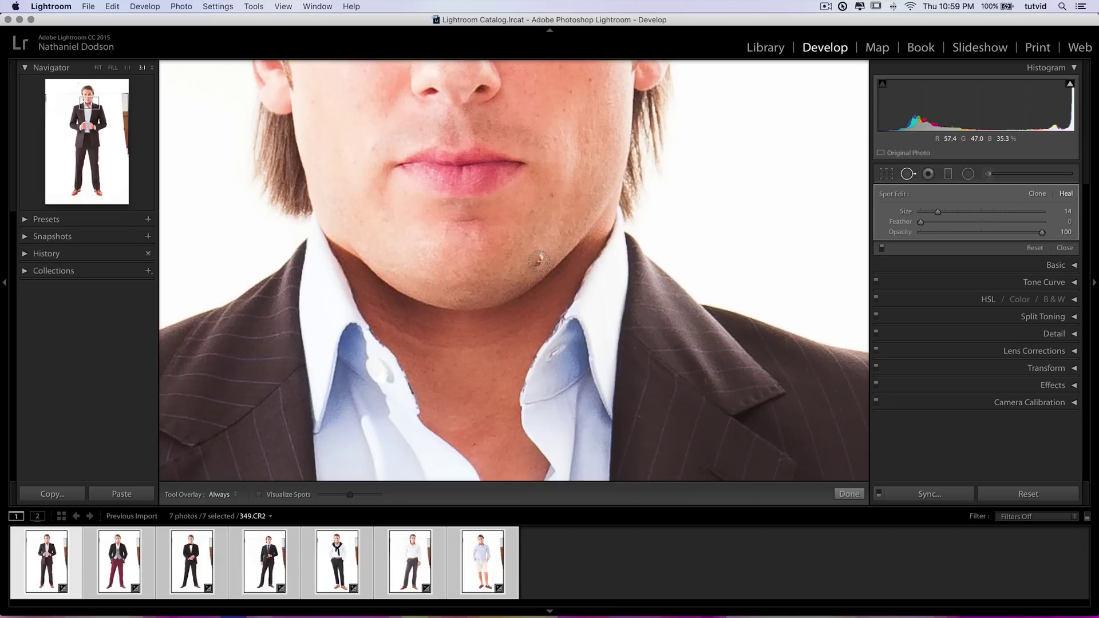
click(539, 261)
click(532, 212)
click(537, 173)
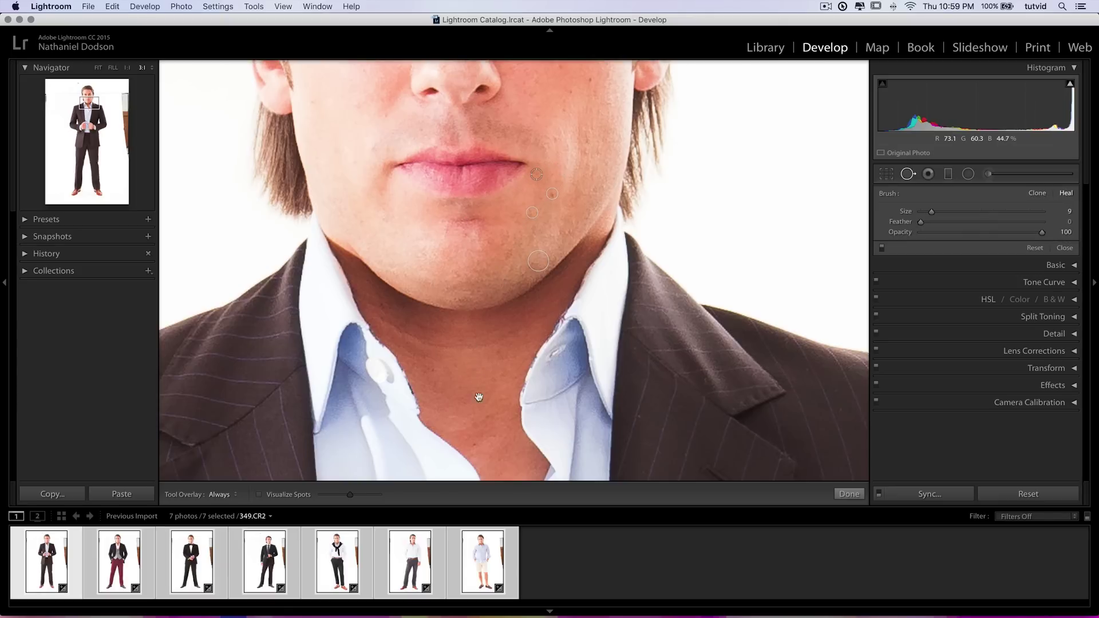
scroll(478, 395, up, 5)
click(414, 243)
key(Delete)
click(652, 228)
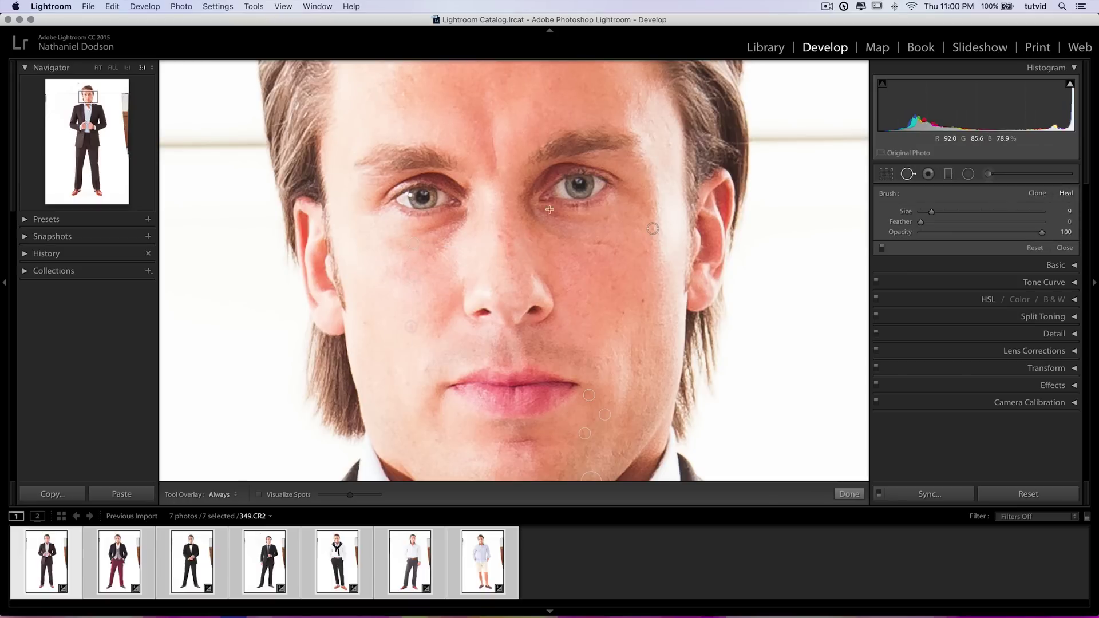
mouse_move(616, 334)
mouse_down()
mouse_move(644, 321)
mouse_move(669, 530)
mouse_move(637, 414)
mouse_move(642, 421)
mouse_up()
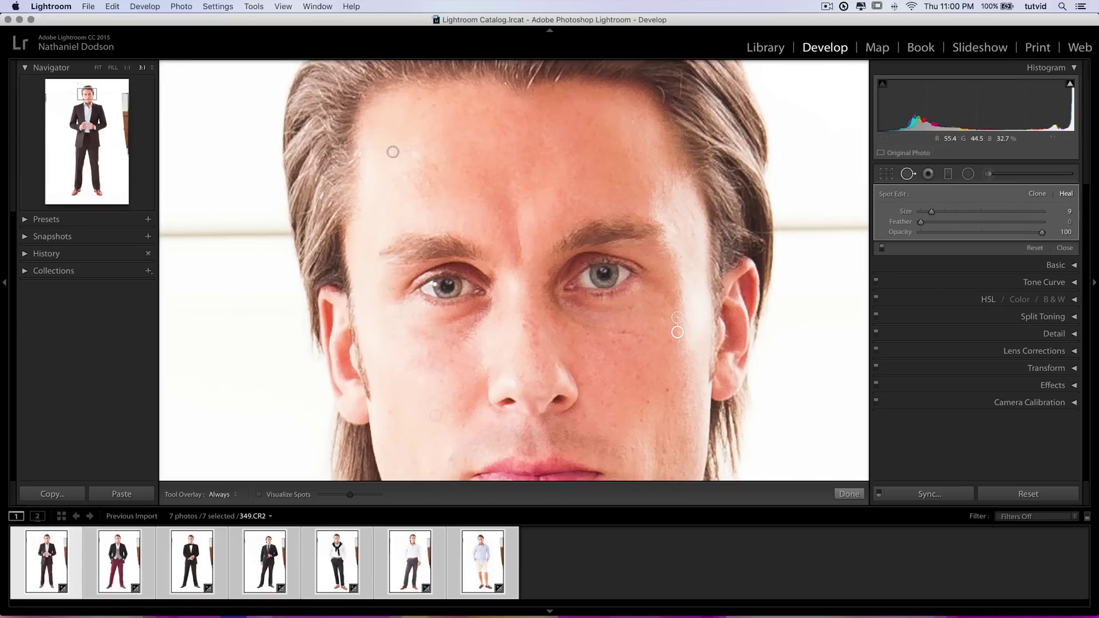
Check the retouched photo as a whole, then examine the man's face at 3:1 in an enlarged viewing area
click(98, 68)
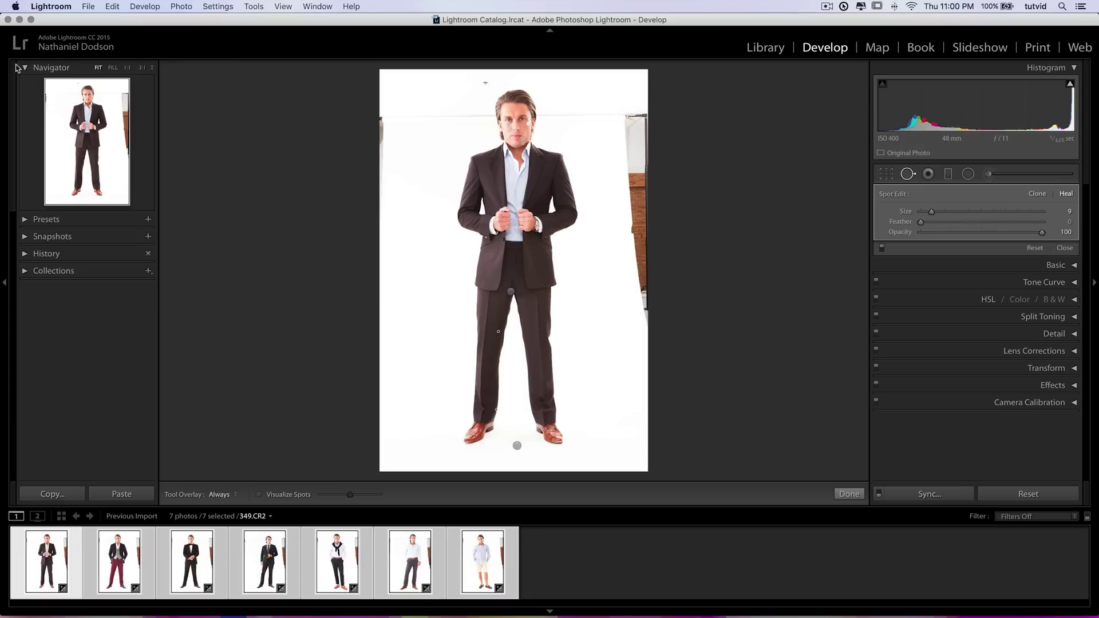
click(142, 68)
scroll(590, 361, down, 5)
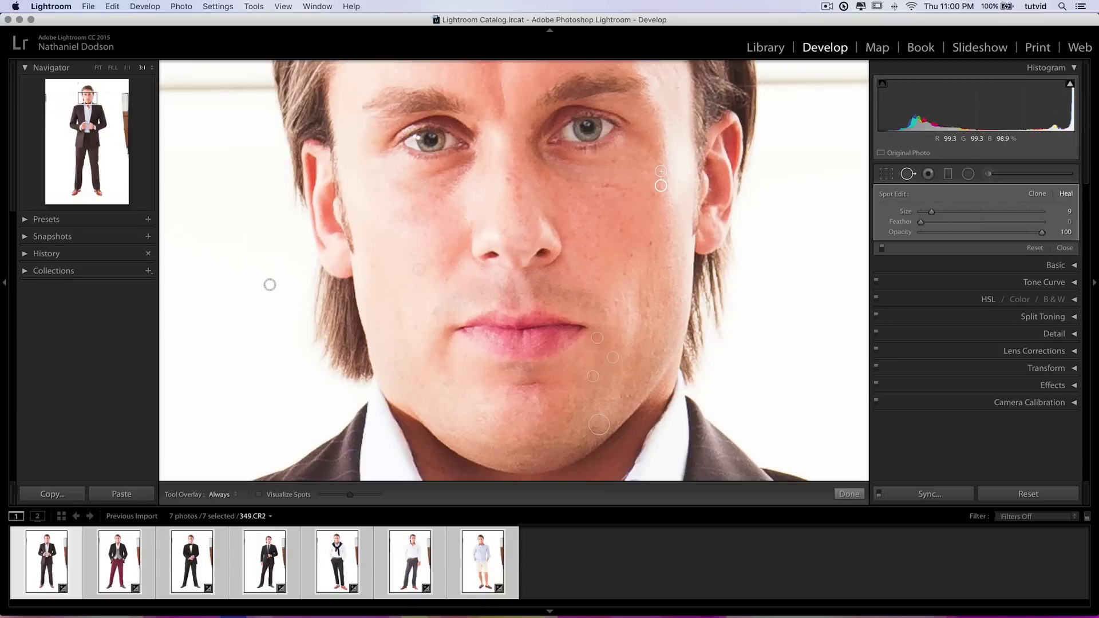
click(3, 284)
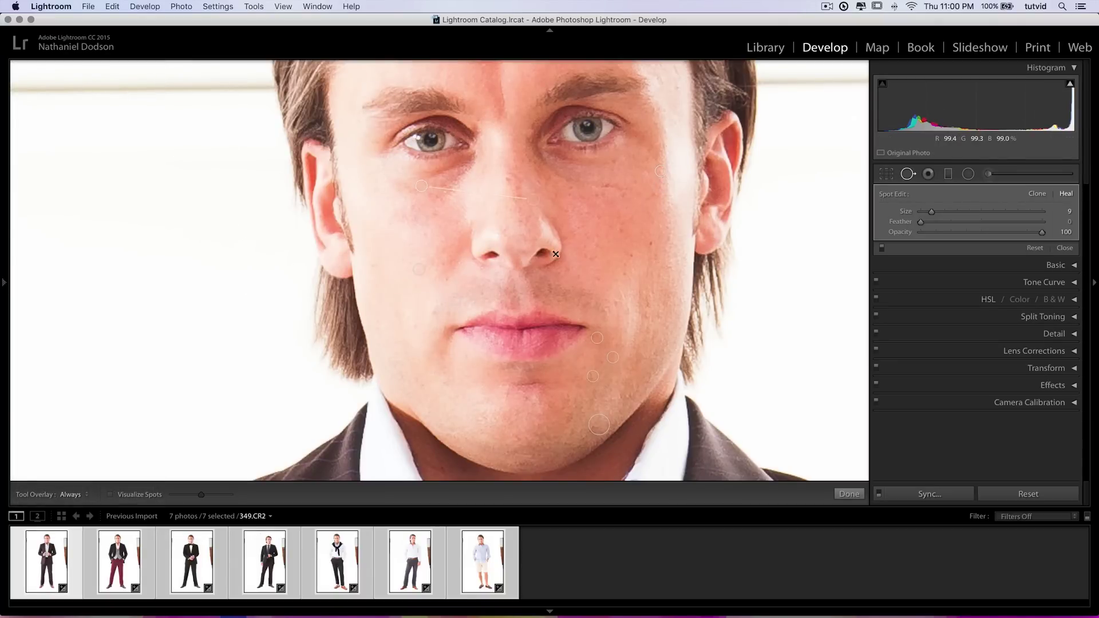
drag(581, 182, 506, 252)
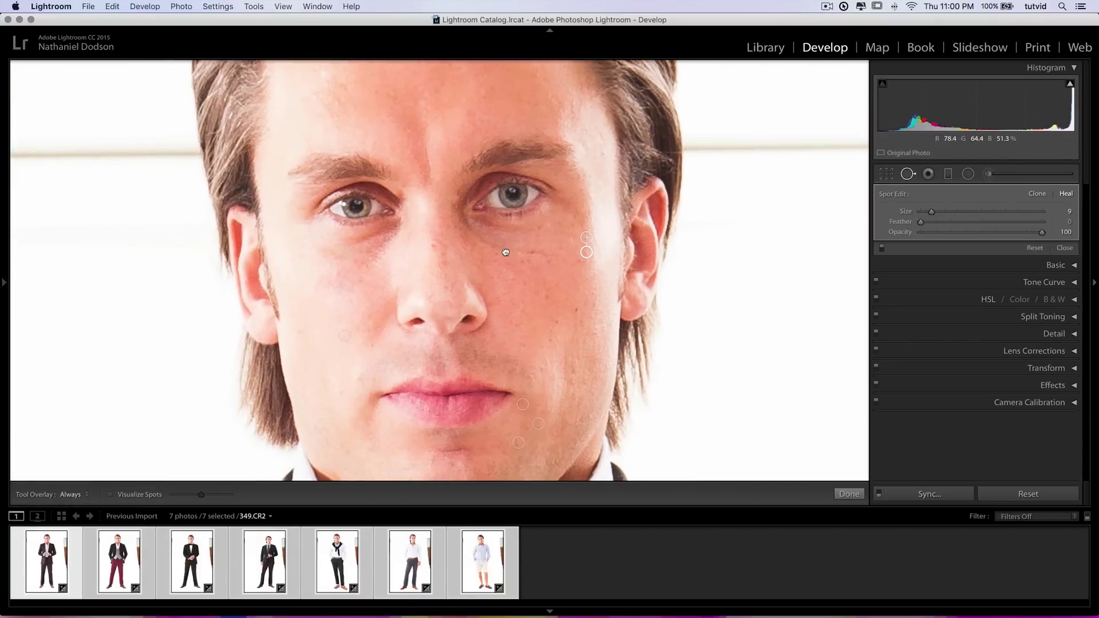
scroll(498, 289, down, 3)
scroll(498, 321, up, 8)
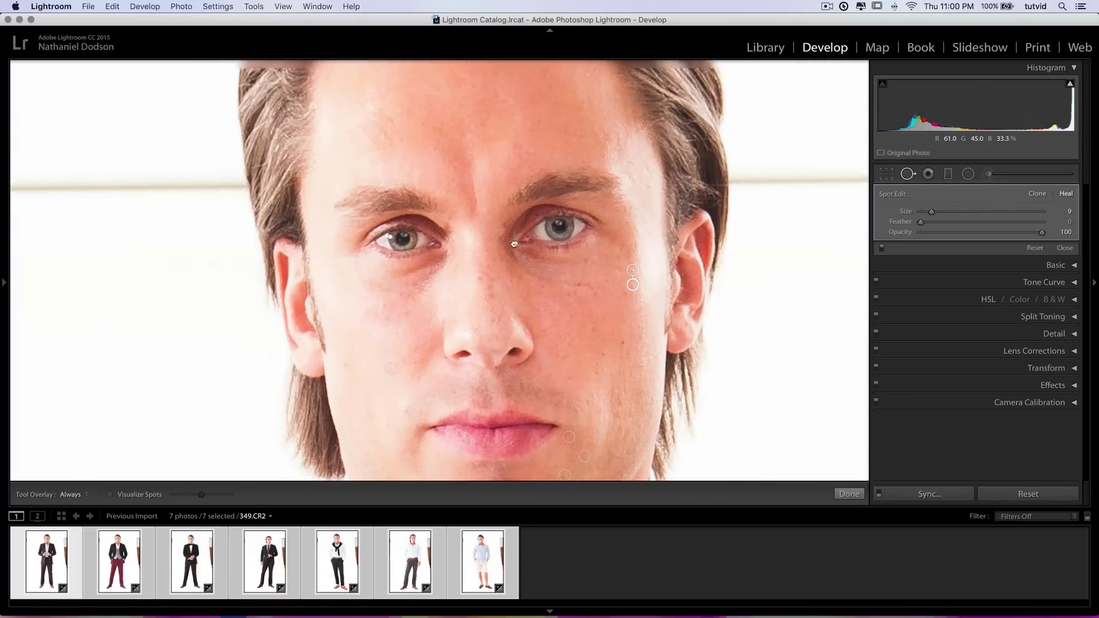
scroll(497, 351, down, 6)
scroll(541, 349, up, 3)
scroll(541, 349, up, 2)
Brighten the man's eyes with a size 1.0 Adjustment Brush at Exposure 0.33 and all other effects reset, then start a new brush mask
key(k)
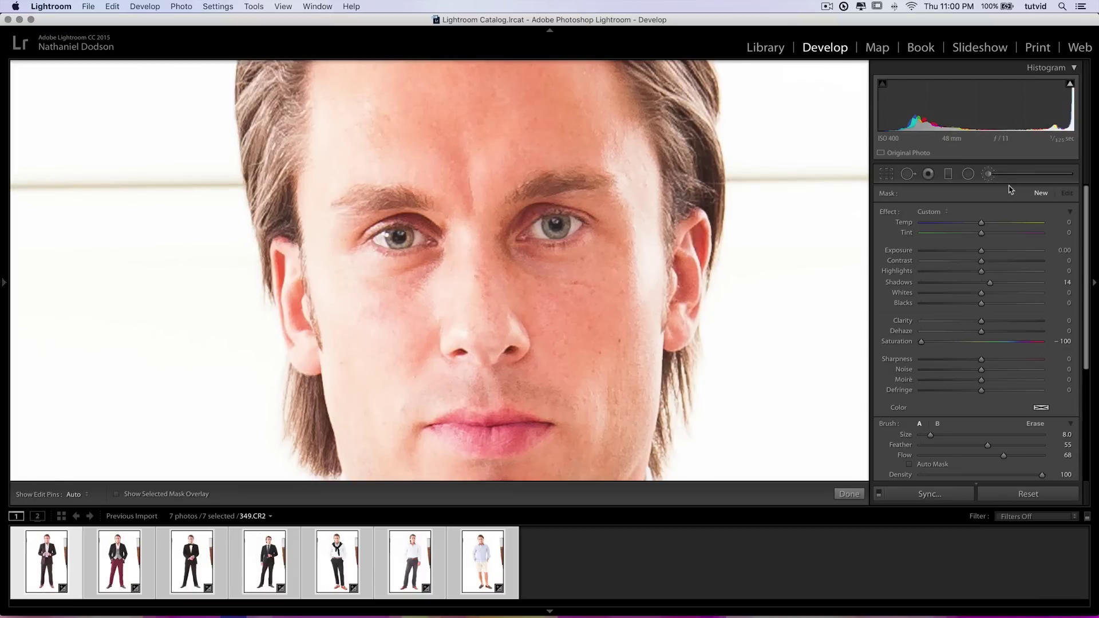
drag(1000, 254, 1002, 254)
double_click(889, 211)
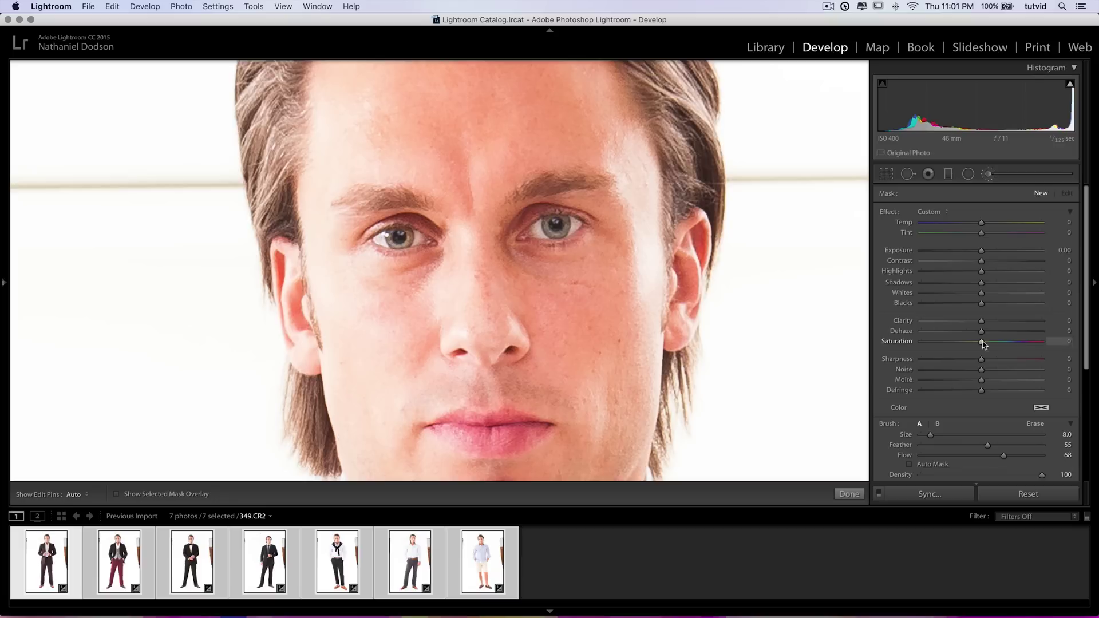
drag(981, 250, 986, 250)
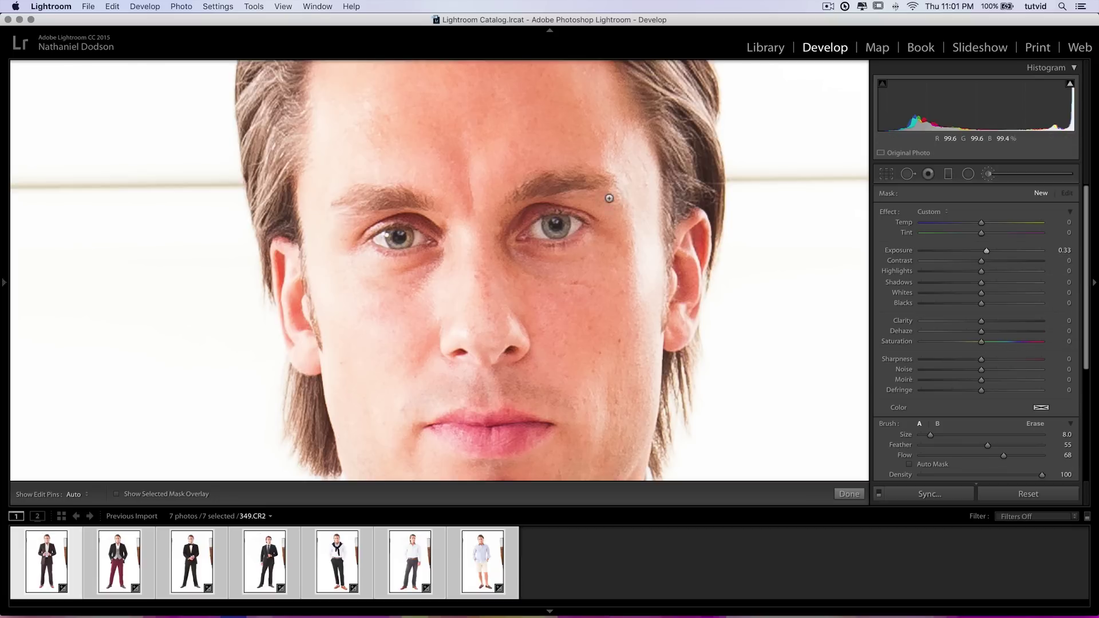
key(bracketleft)
click(547, 228)
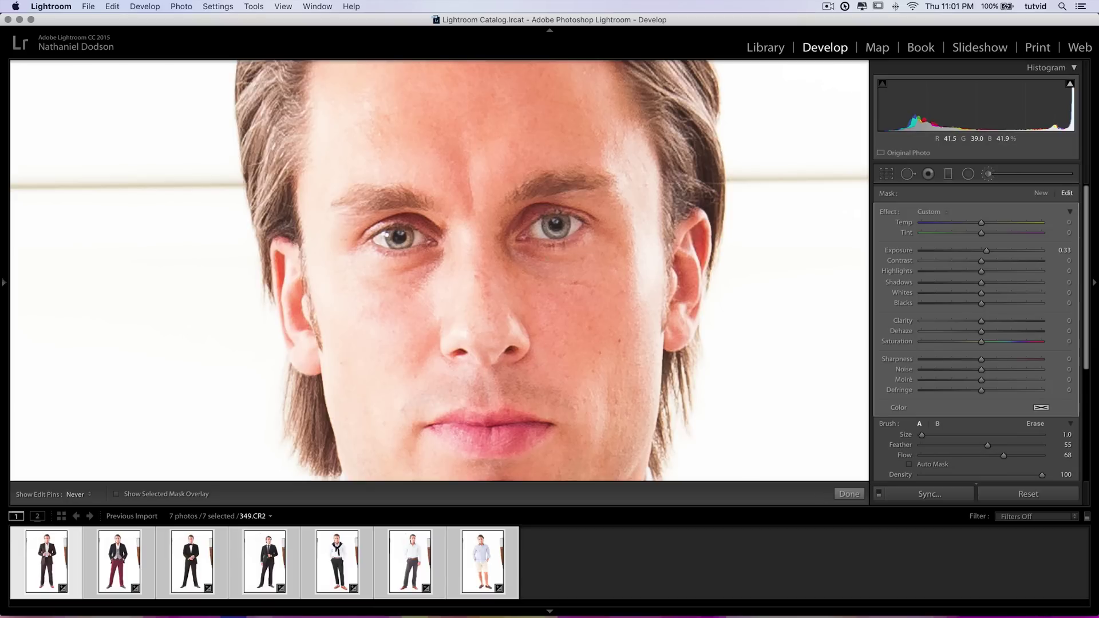
click(1041, 193)
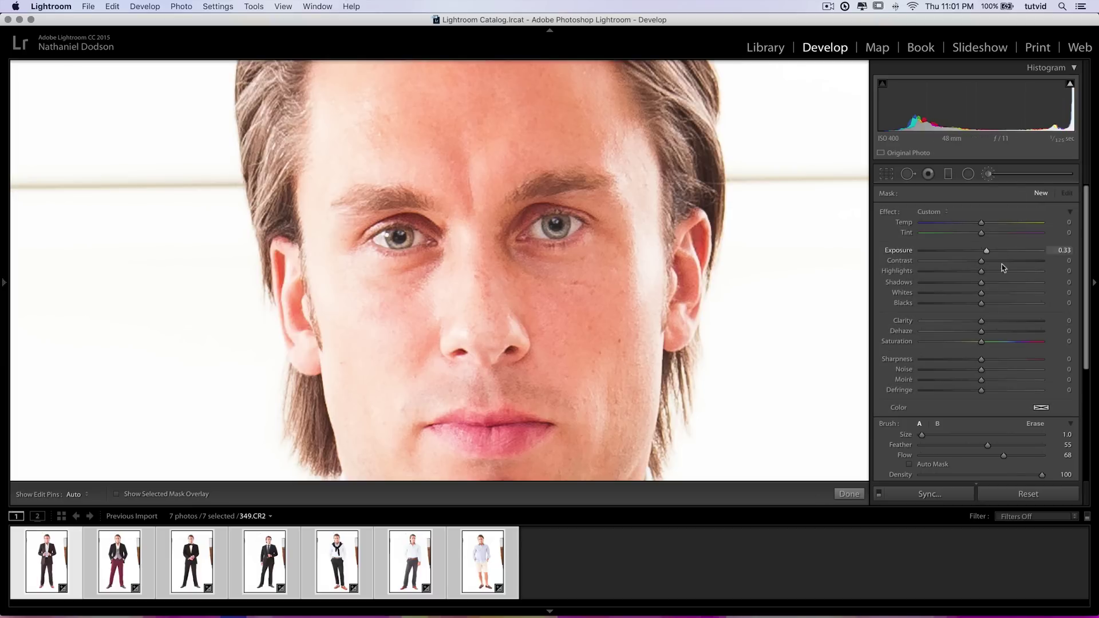
Darken the man's eyebrows with a size 4.0 Adjustment Brush at Exposure −0.55
click(972, 250)
mouse_move(524, 190)
mouse_down()
mouse_move(595, 171)
mouse_move(518, 193)
mouse_up()
key(h)
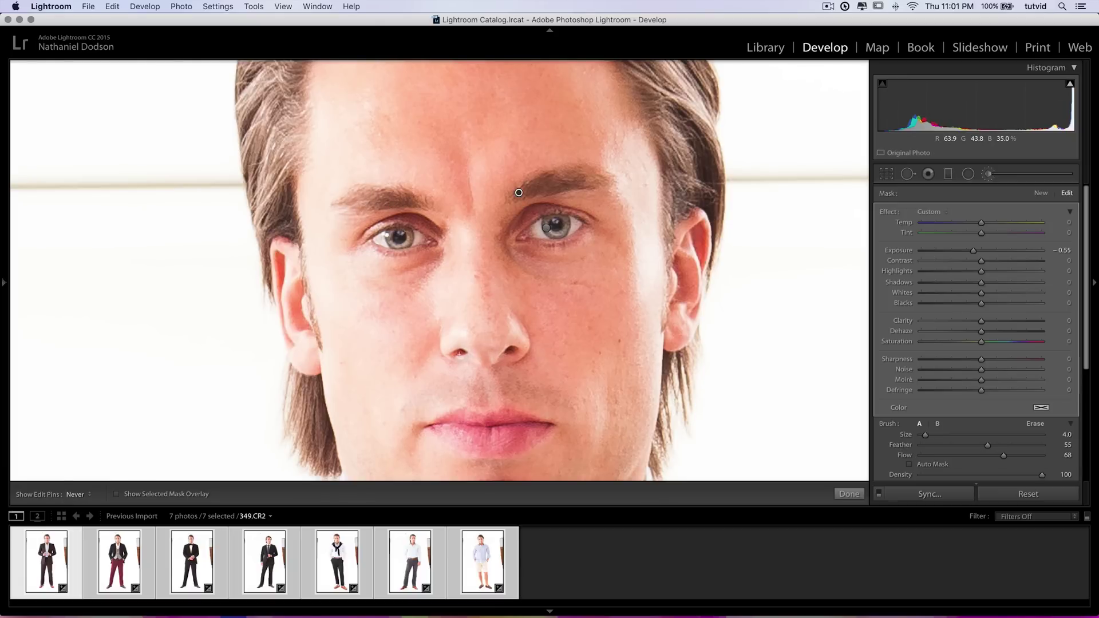
key(h)
drag(540, 420, 608, 128)
key(h)
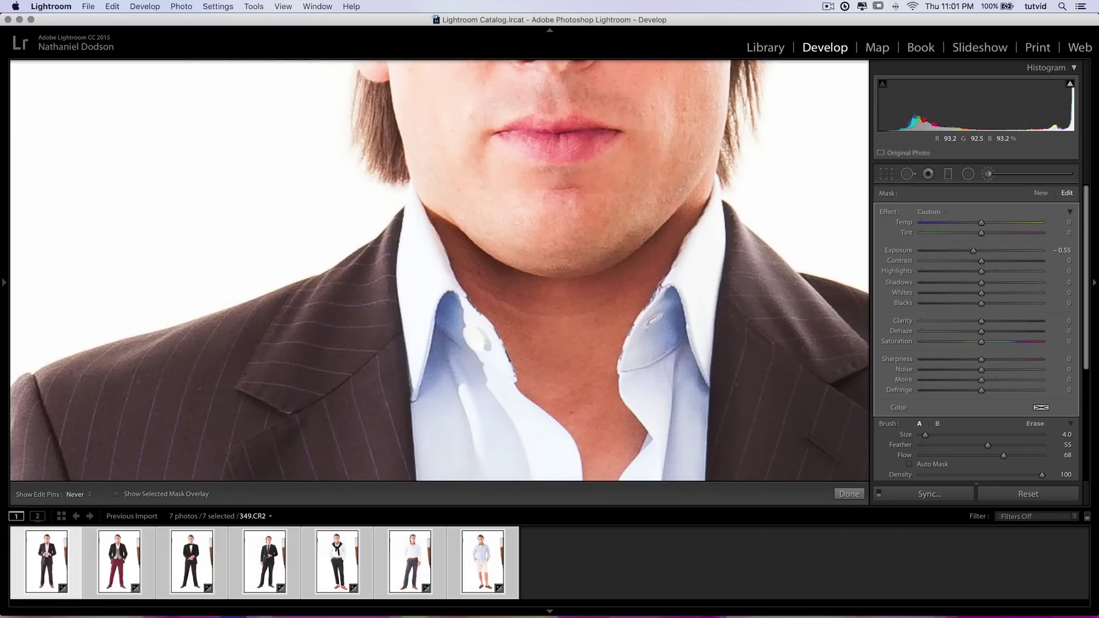
key(z)
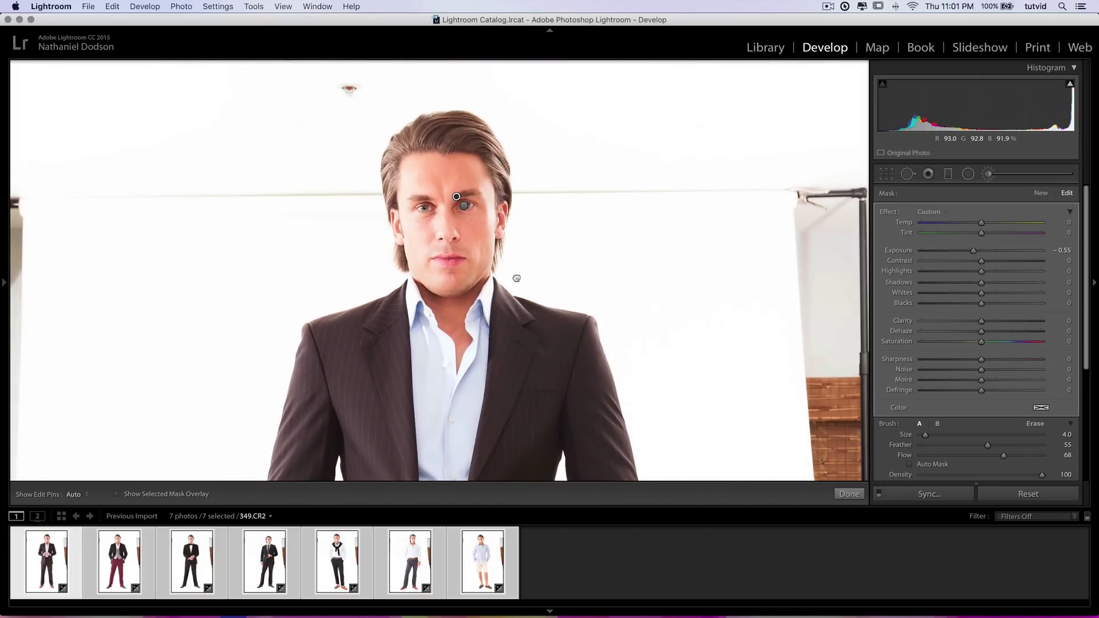
Brighten the man's hair in a new brush mask at Exposure 0.44
click(1040, 193)
click(989, 251)
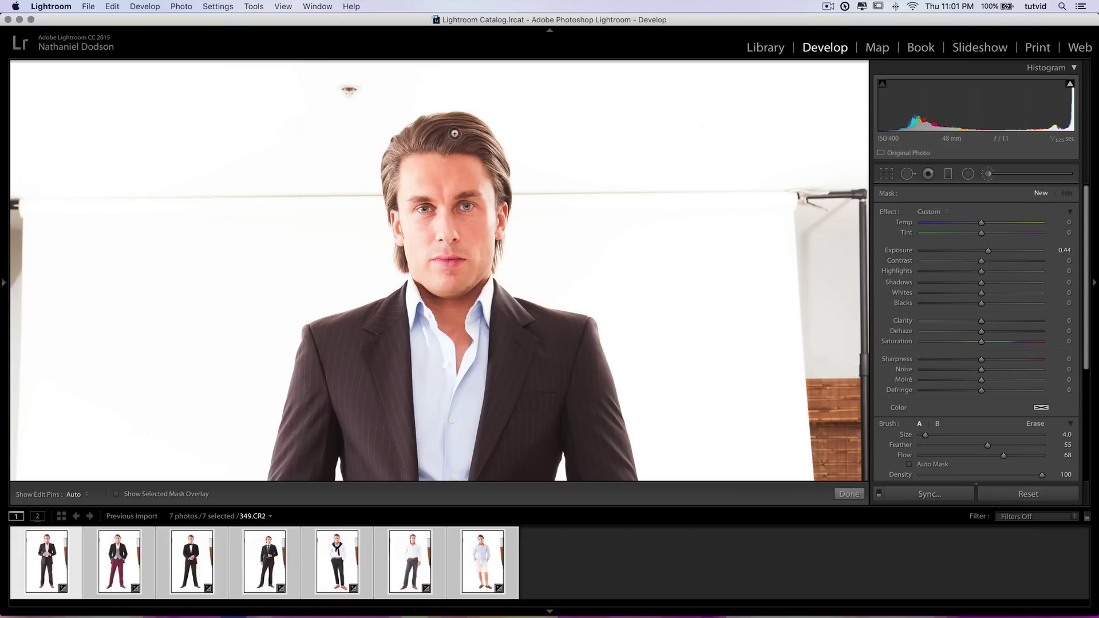
click(396, 156)
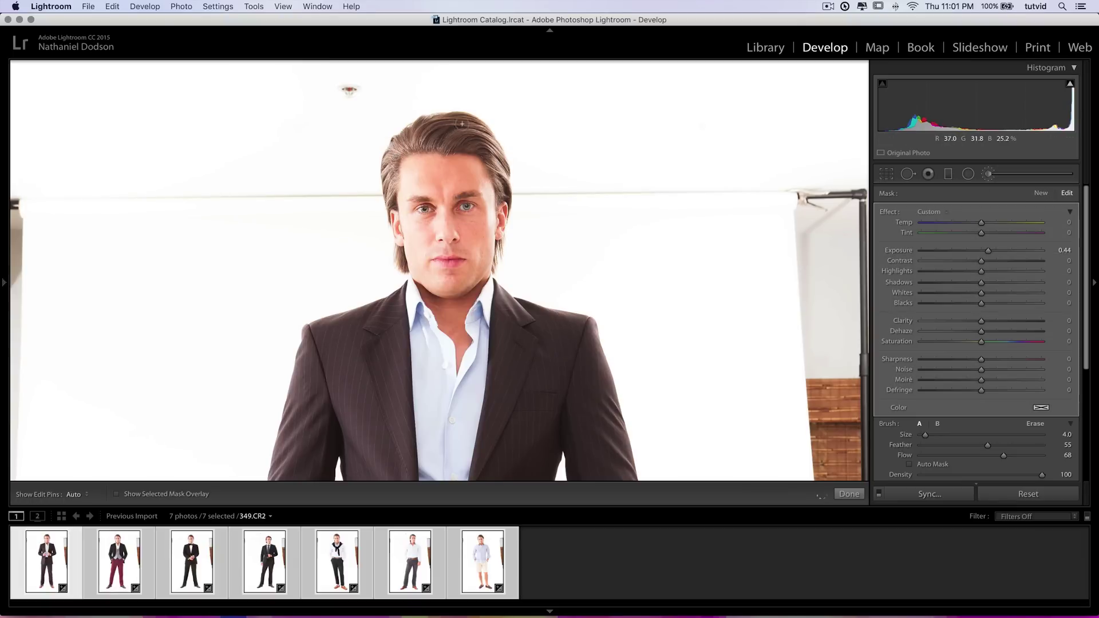
key(h)
key(h)
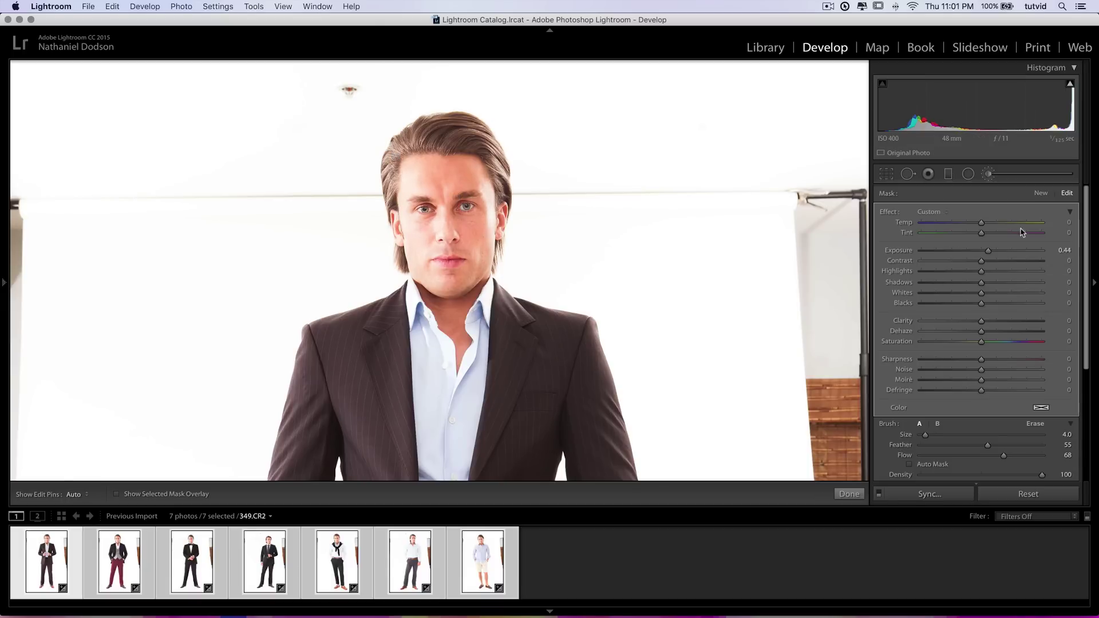
Darken the sides of the man's face and hairline in a new mask with a size 3.0 brush at Exposure −0.56
click(1040, 194)
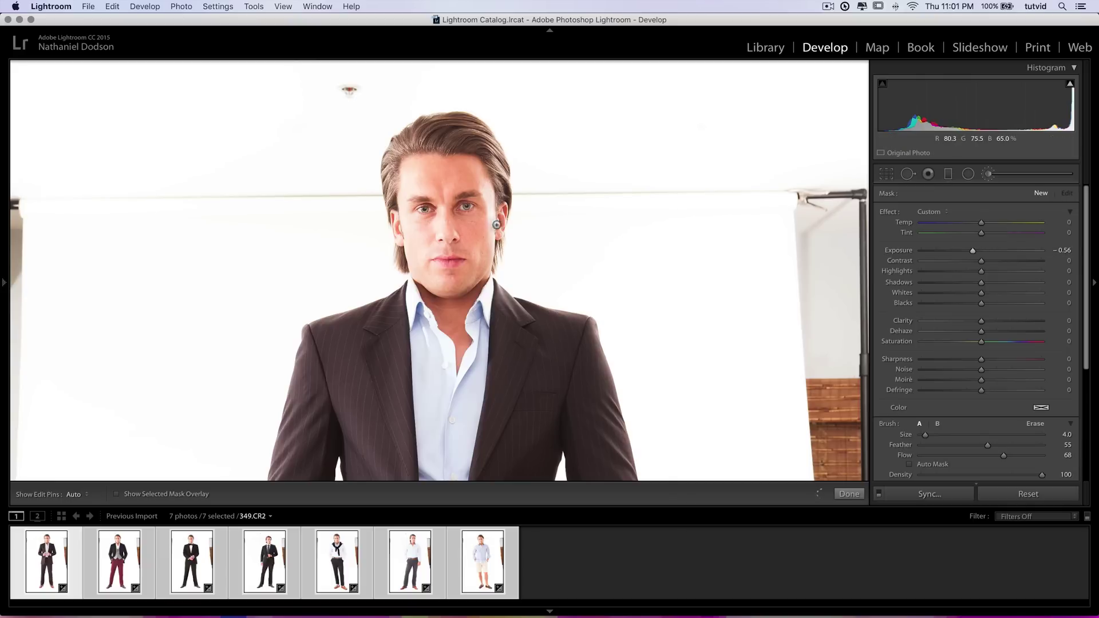
key(bracketleft)
key(h)
drag(479, 156, 496, 200)
key(h)
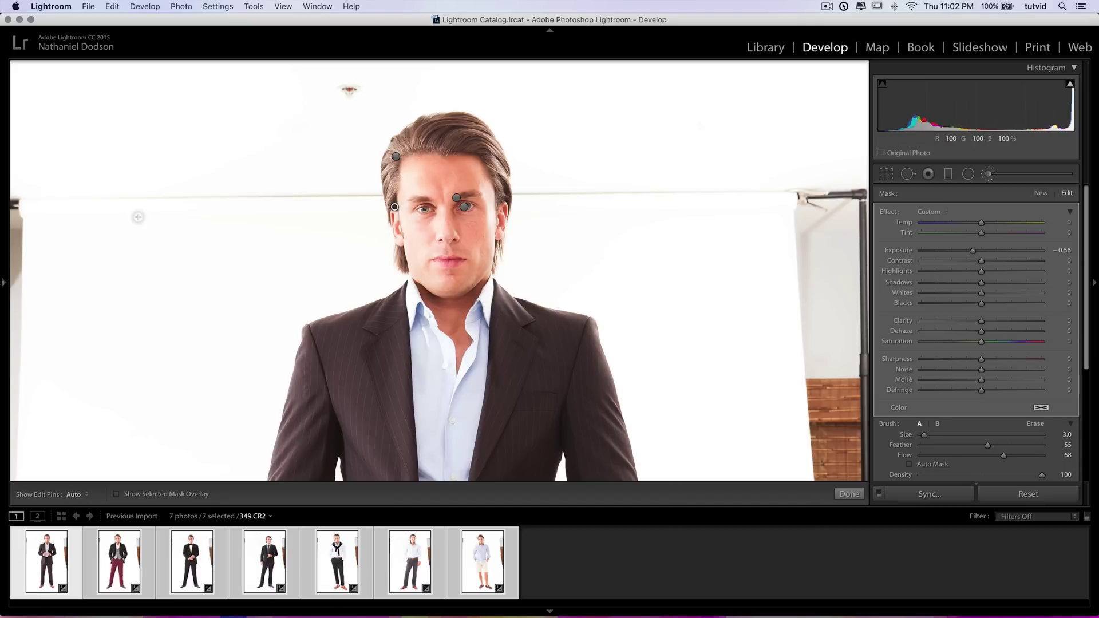
Check the whole retouched photo fitted to the viewing area with the brush adjustments closed
click(4, 282)
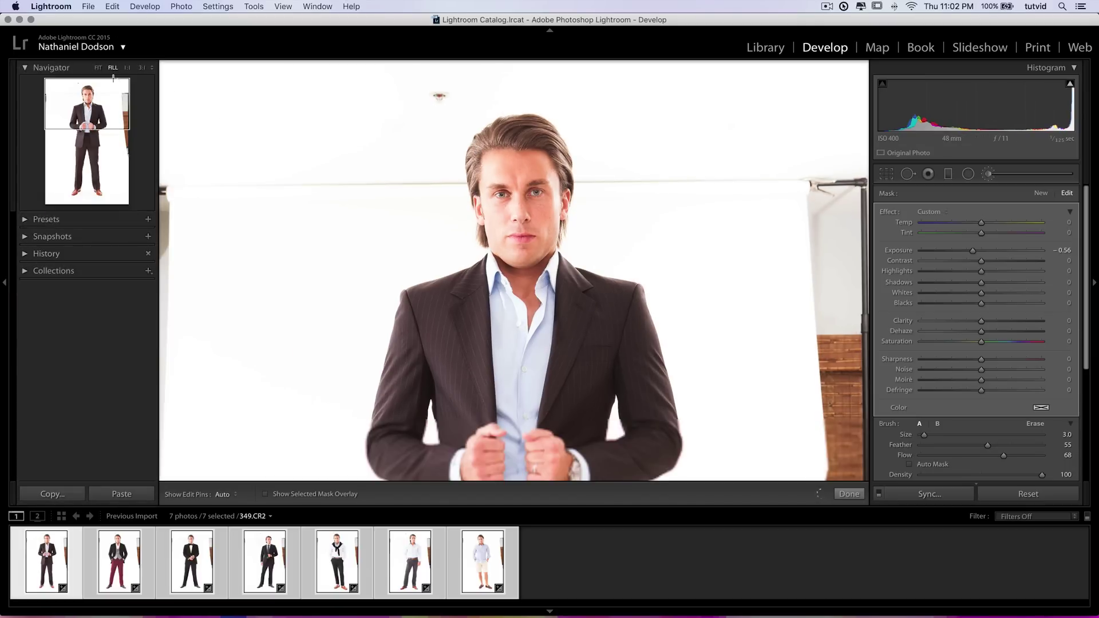
click(97, 68)
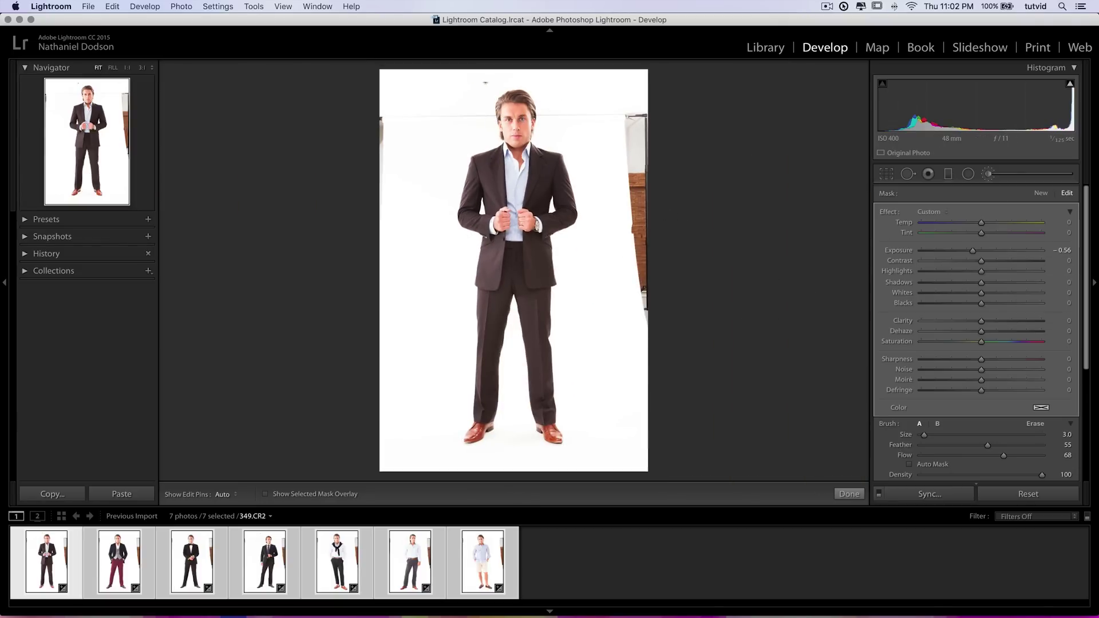
click(986, 175)
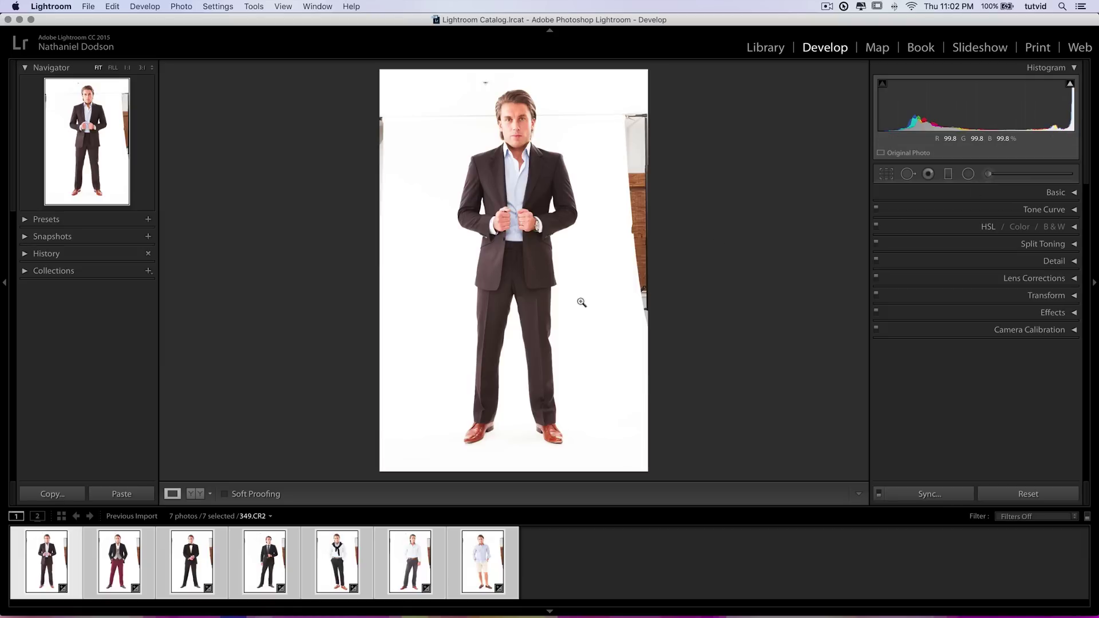
Enhance the man's wristwatch in a new size 3.0 brush mask with Exposure 0, Contrast 13 and Clarity 30
click(997, 177)
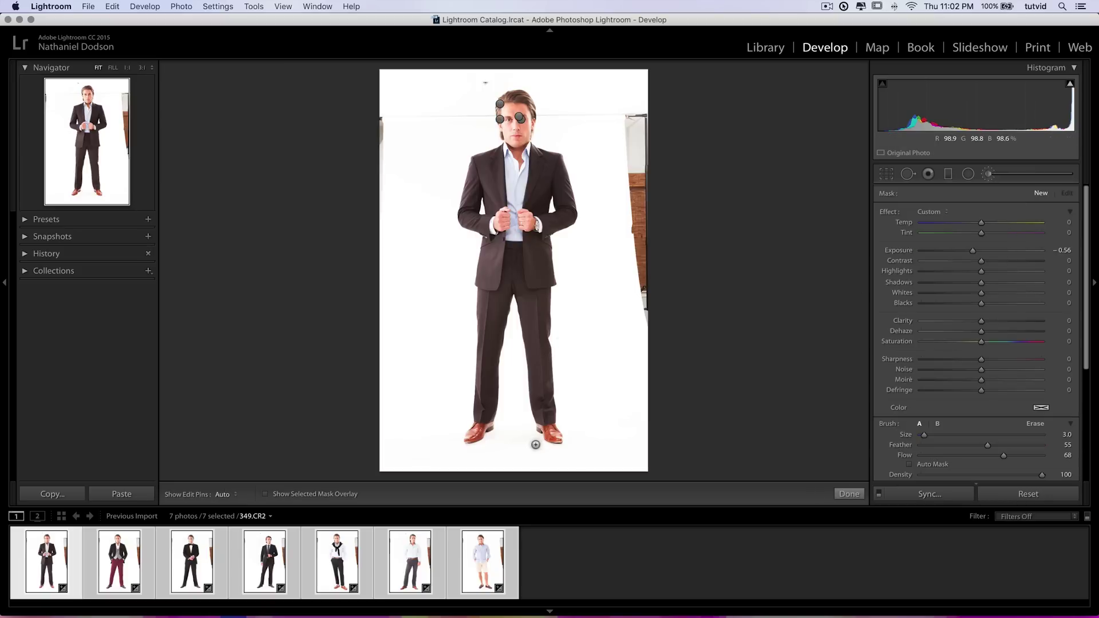
key(z)
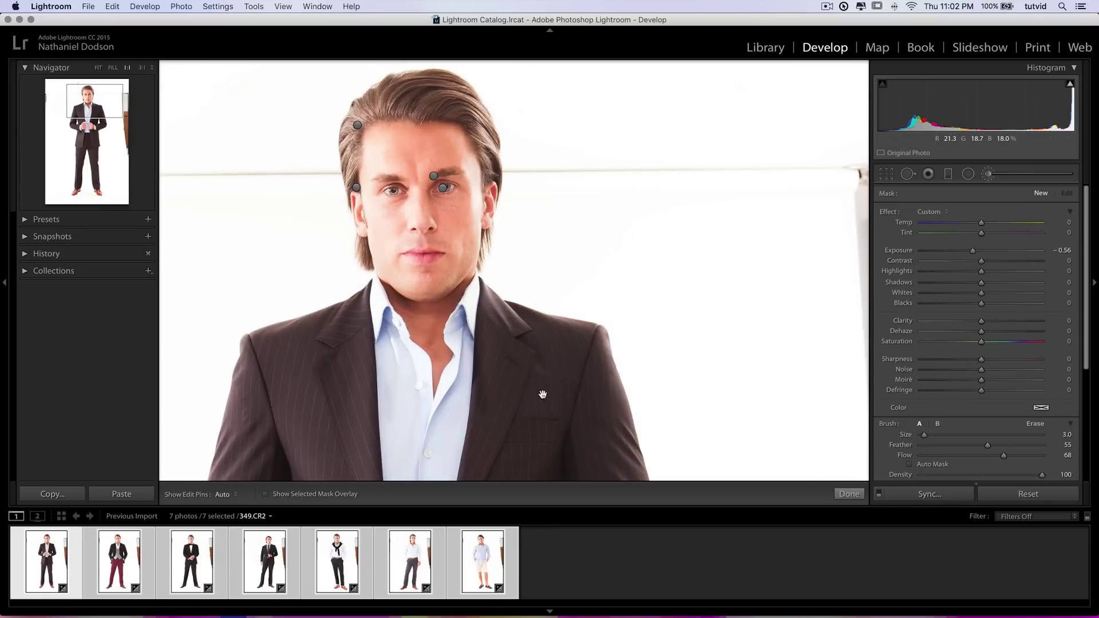
scroll(540, 391, down, 10)
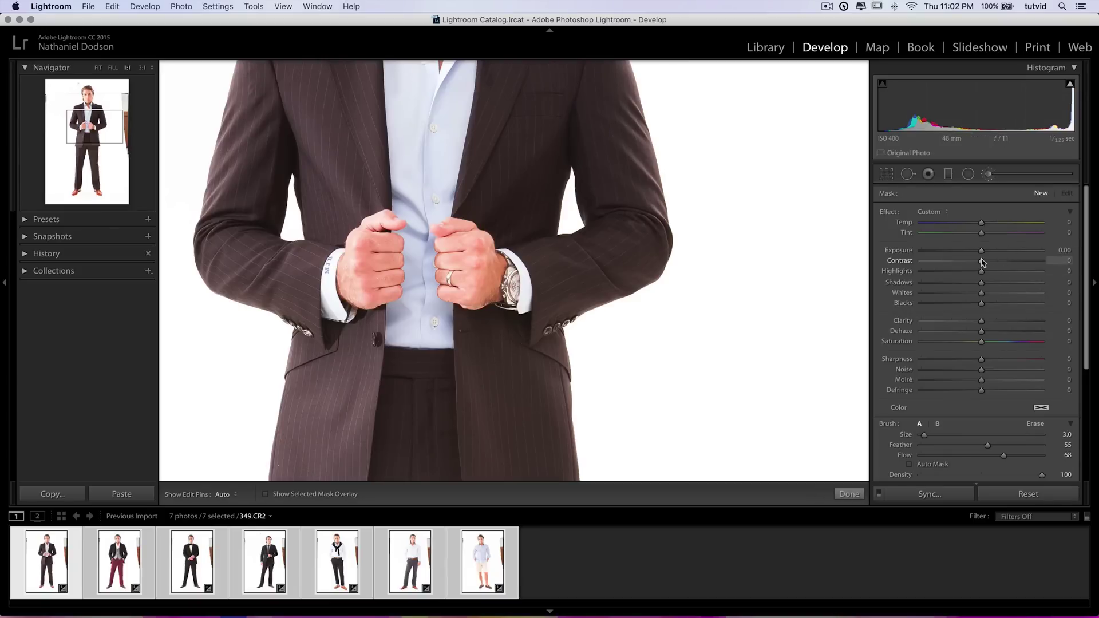
drag(989, 264, 992, 263)
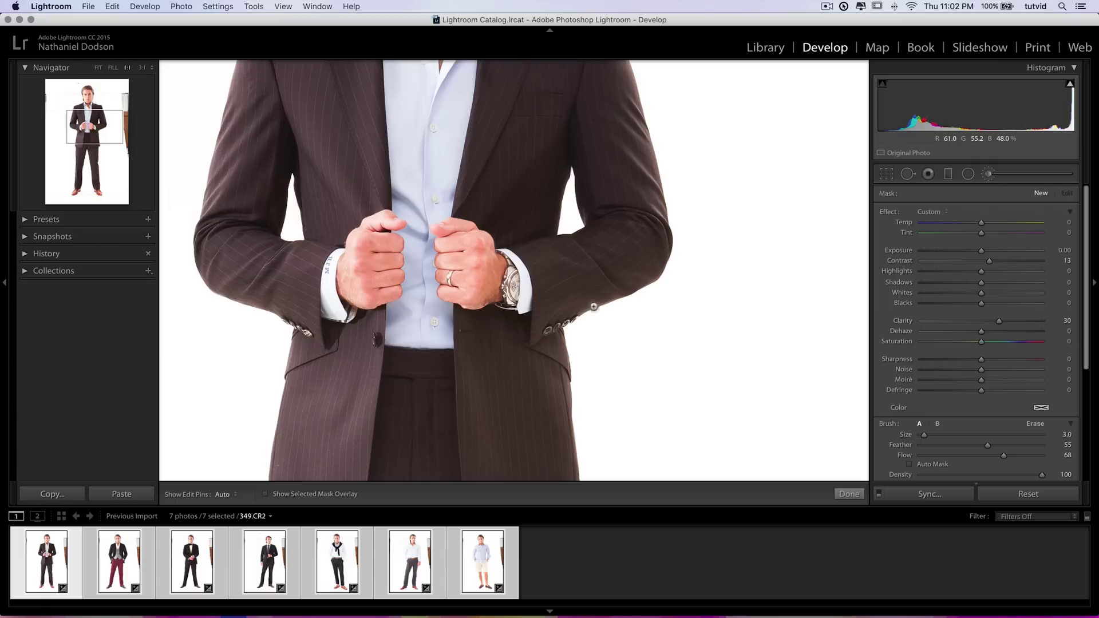
key(h)
key(h)
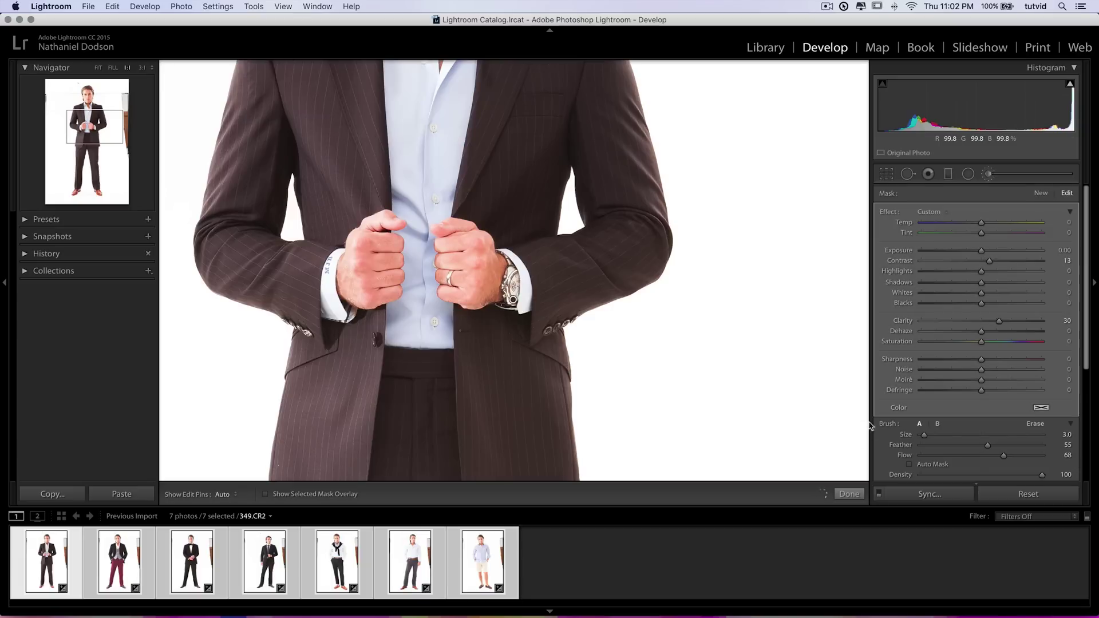
Extend the same mask over both brown shoes with a size 5.0 brush, and set its Exposure to 0.55 and Temp to 3
drag(487, 414, 527, 42)
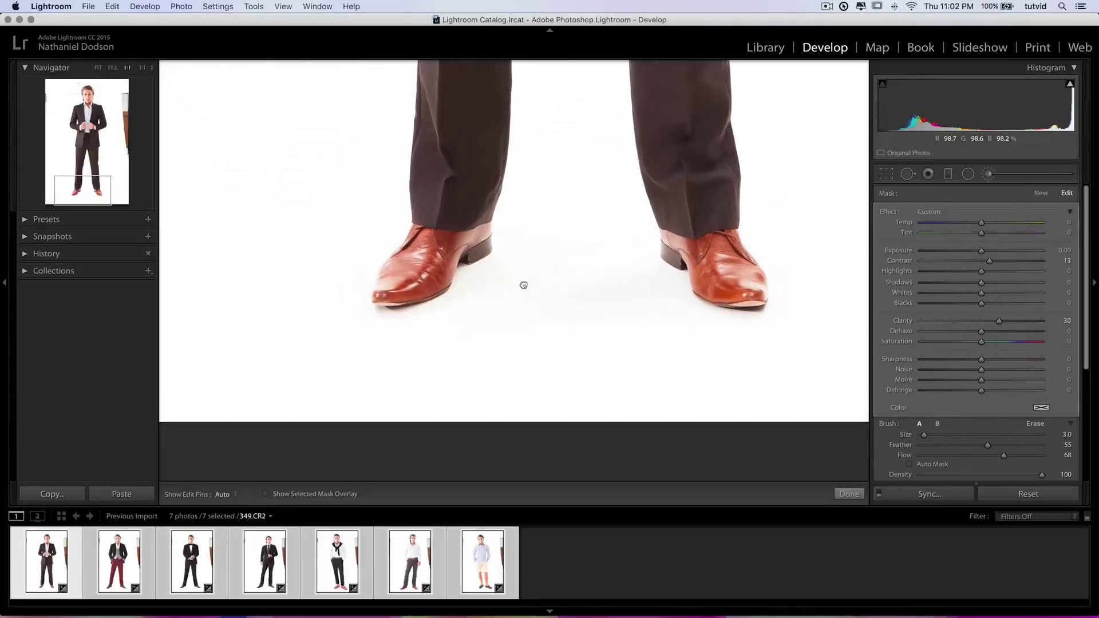
key(h)
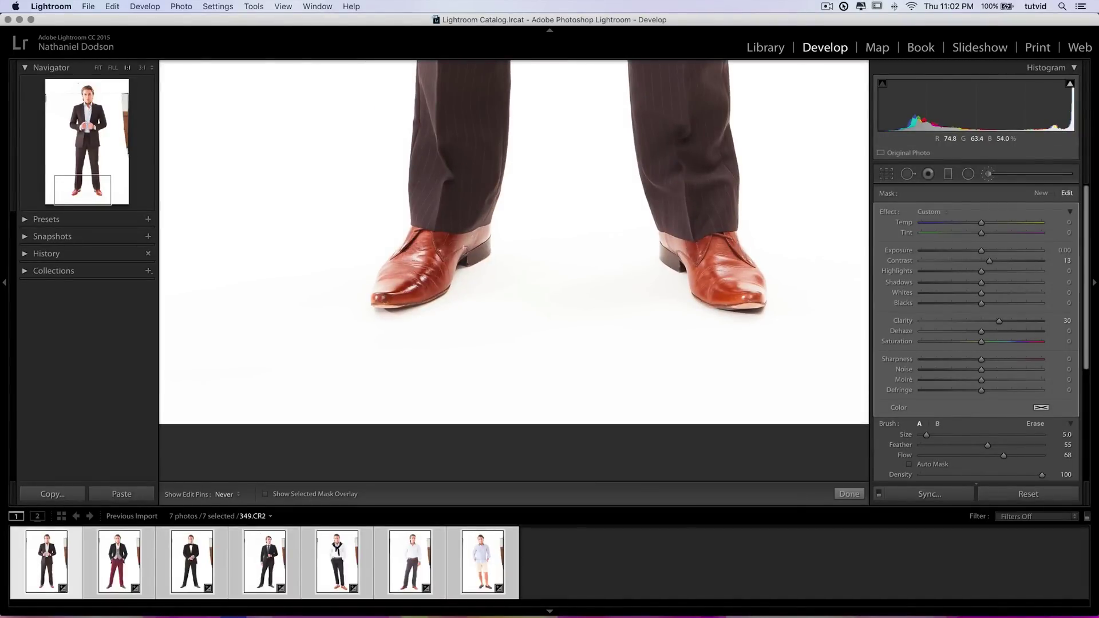
key(h)
drag(671, 252, 744, 301)
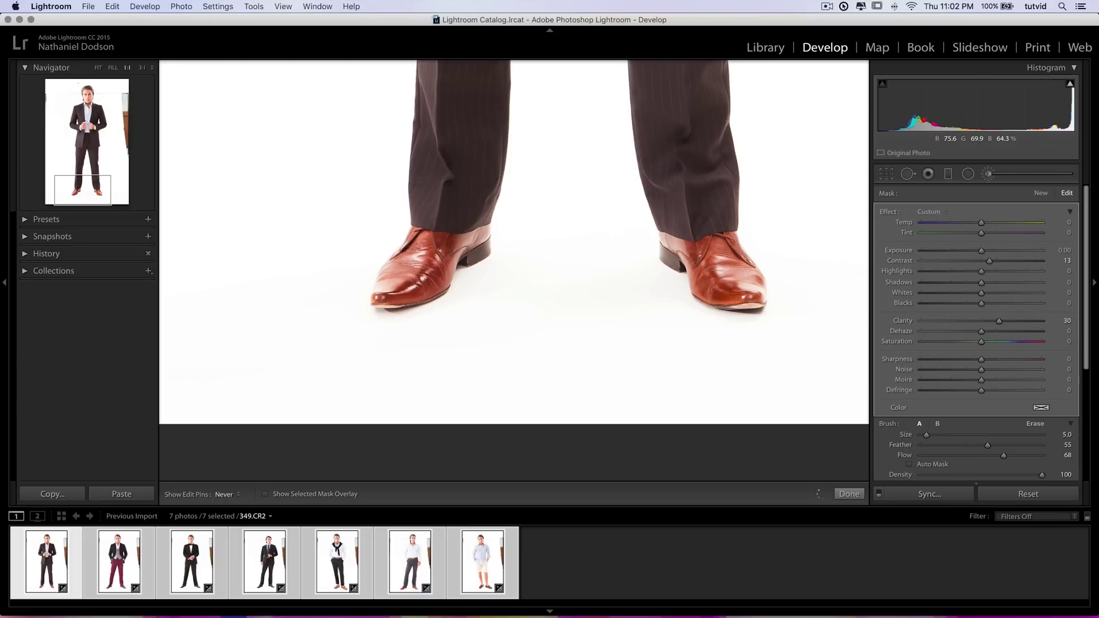
key(h)
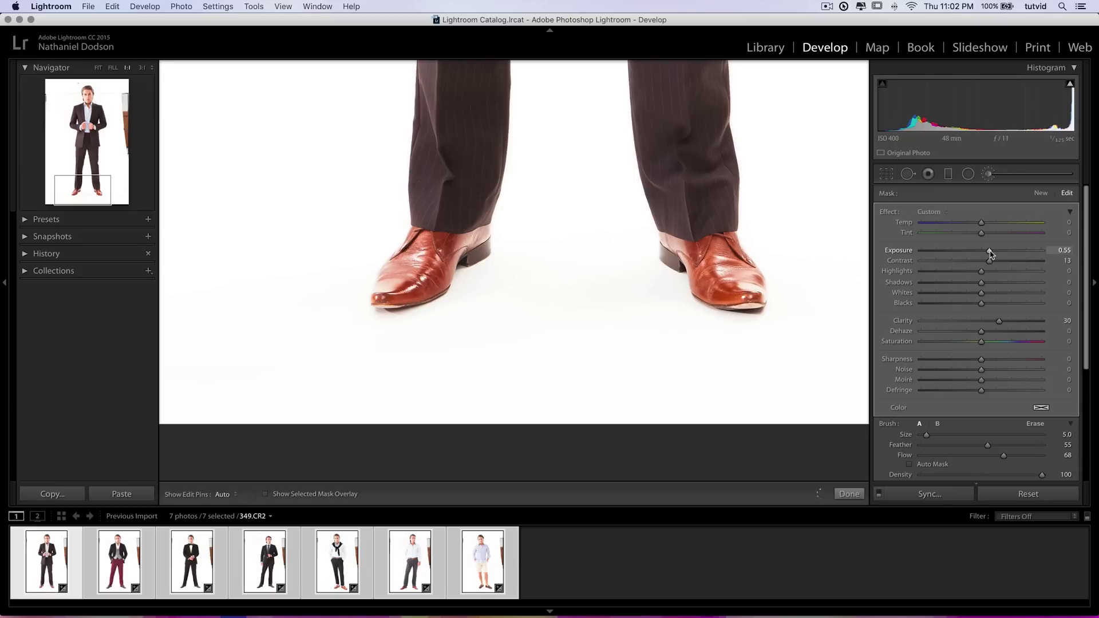
drag(981, 223, 983, 224)
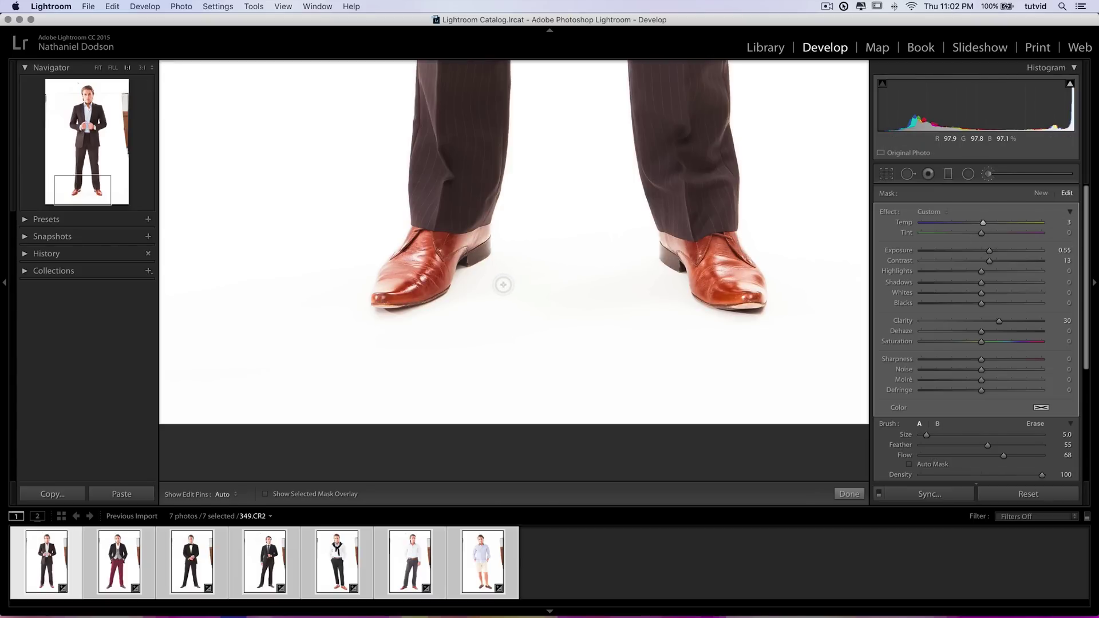
click(99, 67)
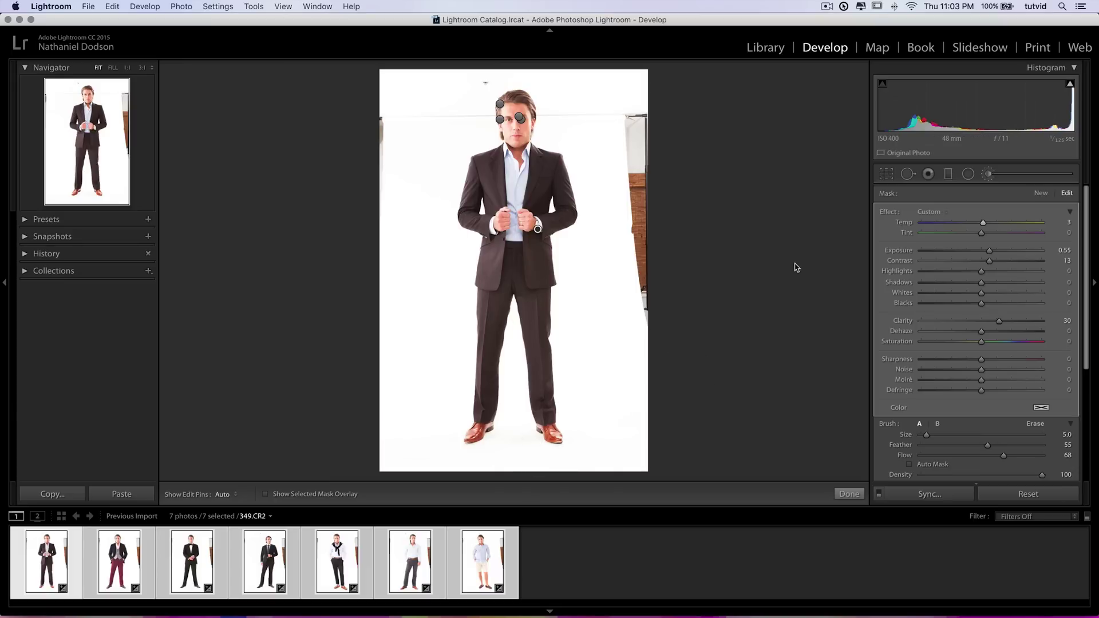
click(1024, 180)
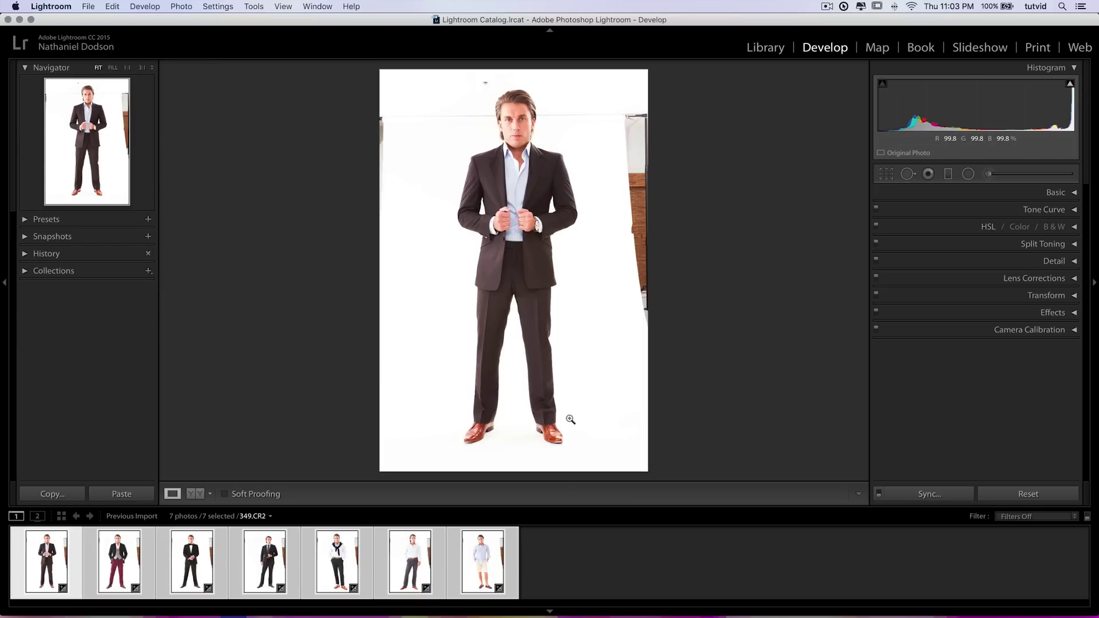
Set up a new background-whitening brush mask with Exposure 4.00, Highlights, Shadows, Whites and Blacks 100, and Contrast and Clarity 0
click(989, 174)
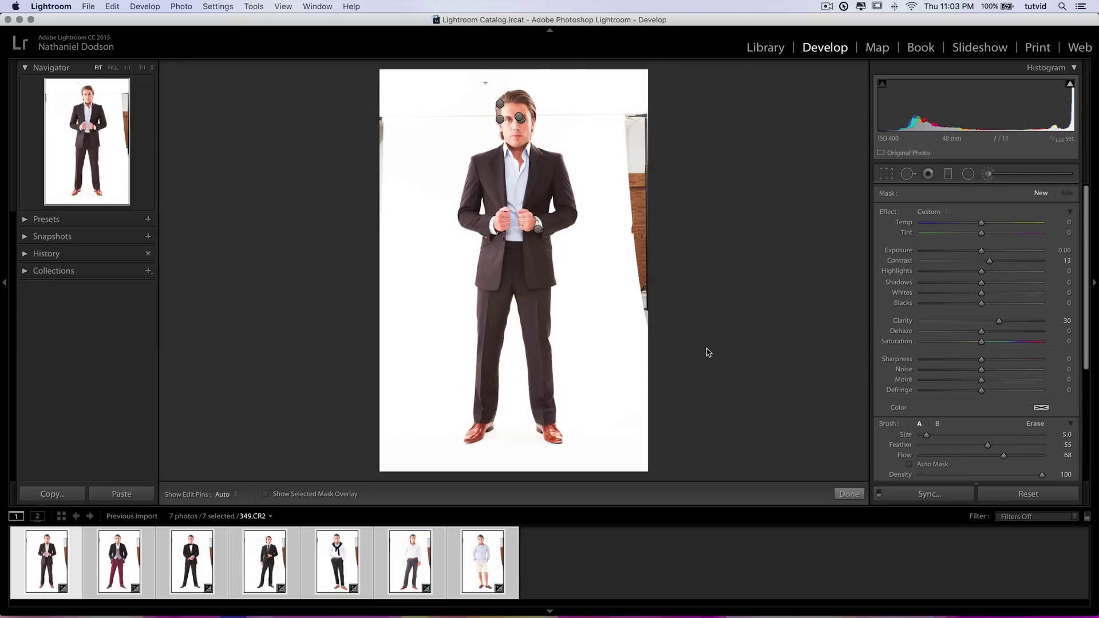
drag(981, 250, 990, 253)
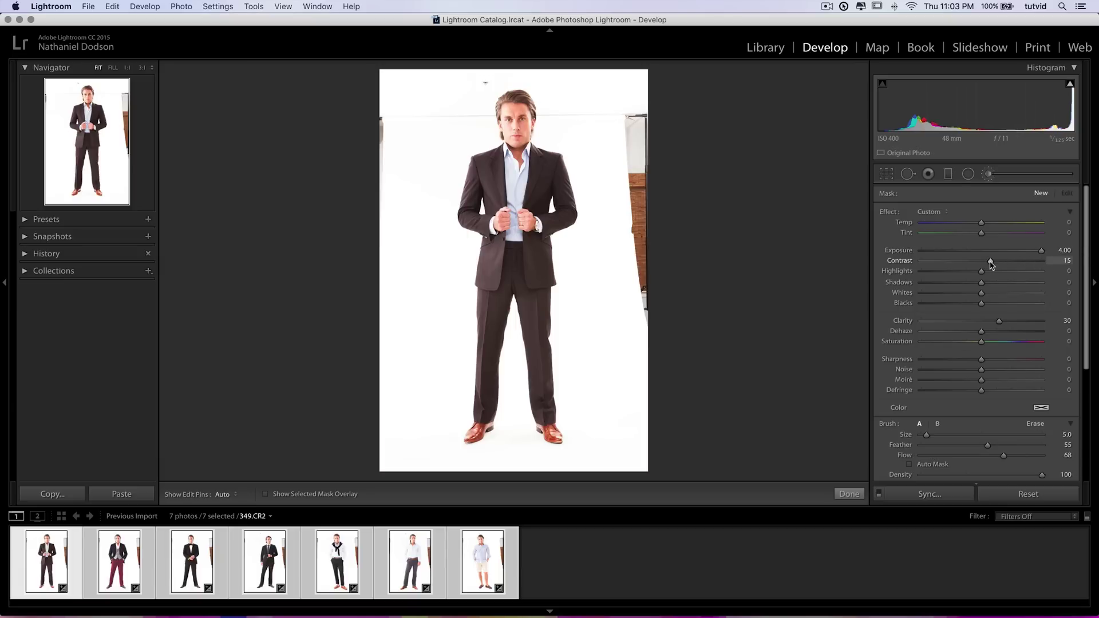
click(1042, 283)
click(1043, 292)
click(1041, 303)
drag(998, 321, 981, 321)
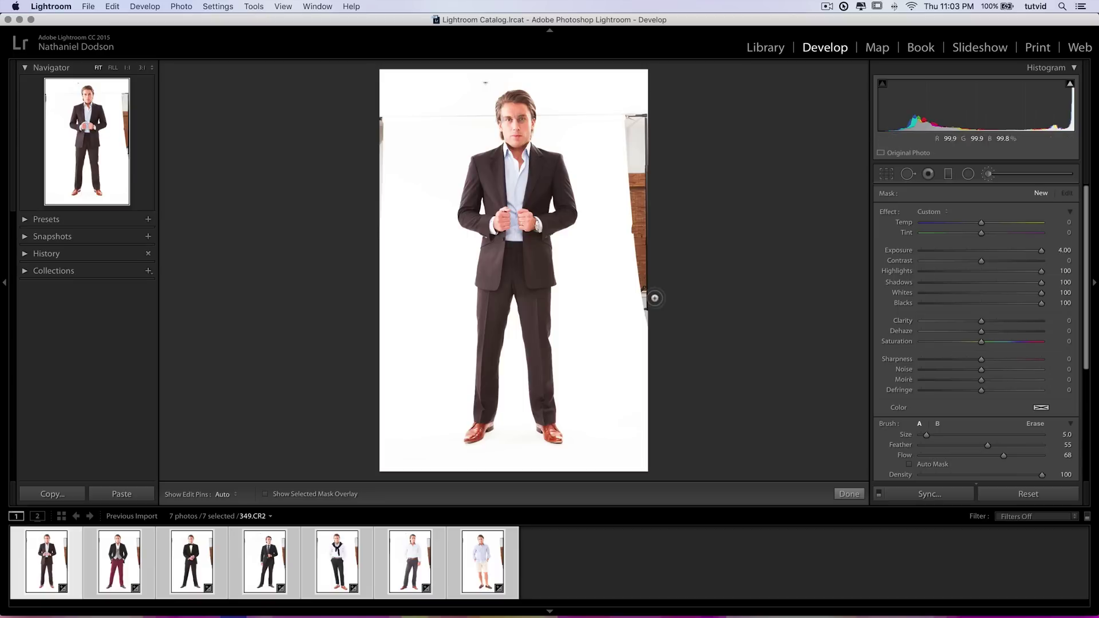
Paint the brick wall, stand and backdrop edges around the man white with a size 9.0 brush at Feather 85
scroll(656, 309, up, 4)
mouse_move(656, 309)
mouse_down()
mouse_move(623, 284)
mouse_move(635, 295)
mouse_up()
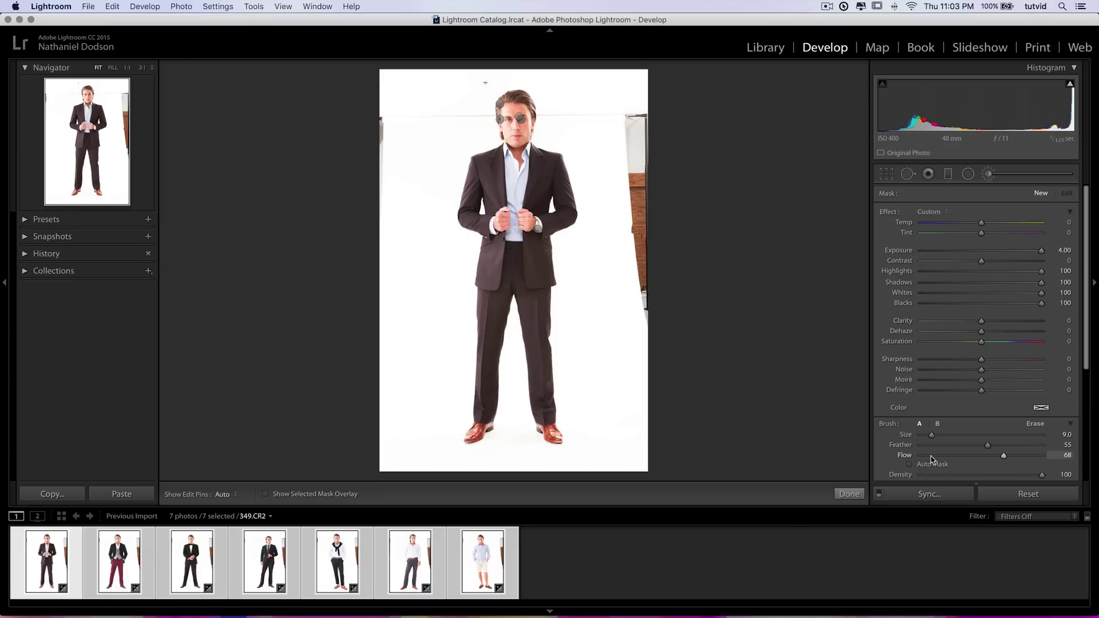
drag(955, 449, 961, 449)
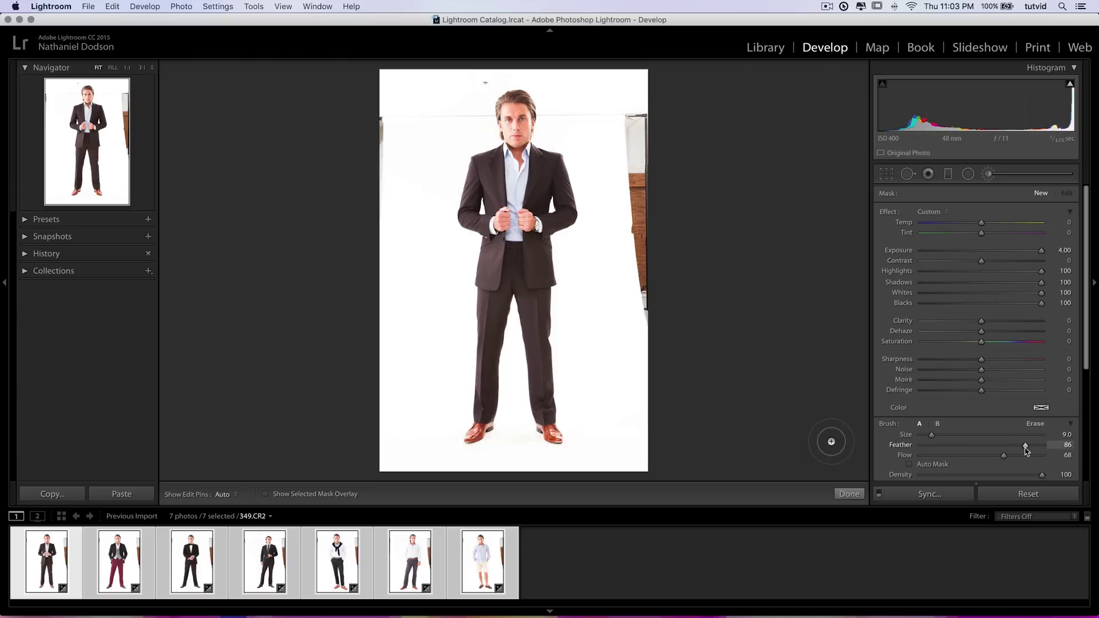
drag(1024, 452, 1025, 452)
key(h)
mouse_move(635, 306)
mouse_down()
mouse_move(644, 262)
mouse_move(654, 316)
mouse_move(630, 120)
mouse_move(647, 219)
mouse_move(630, 186)
mouse_move(636, 199)
mouse_move(637, 68)
mouse_move(587, 121)
mouse_move(385, 144)
mouse_move(385, 115)
mouse_move(381, 461)
mouse_up()
key(h)
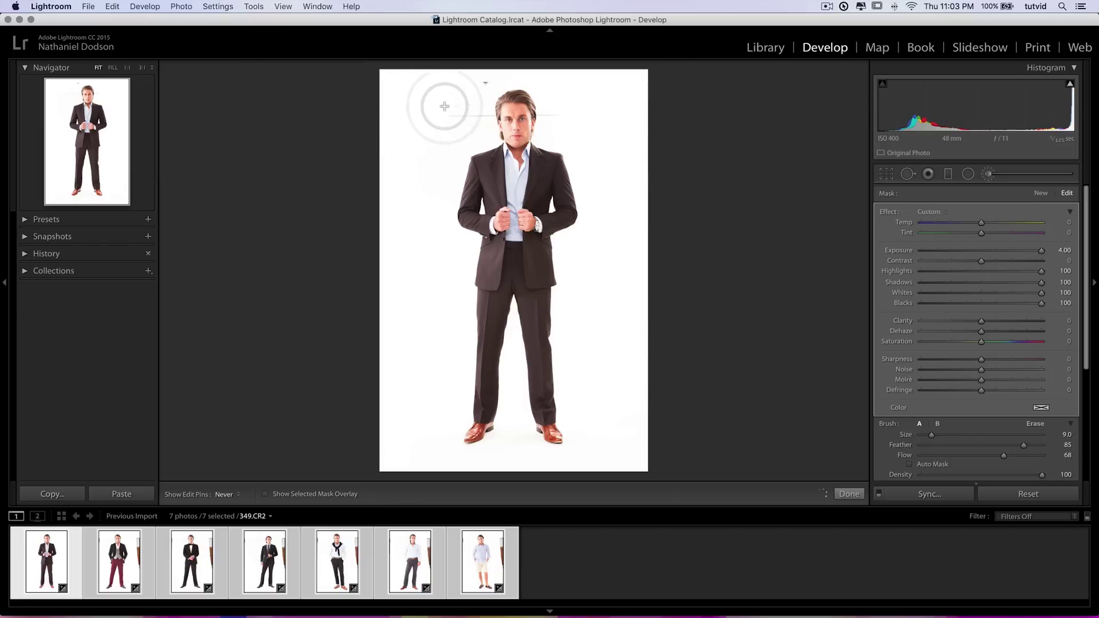
Paint over the small ceiling fixture above the man's head at 3:1 with the same background-whitening mask
click(142, 67)
drag(544, 189, 550, 363)
drag(558, 114, 506, 518)
drag(543, 143, 546, 343)
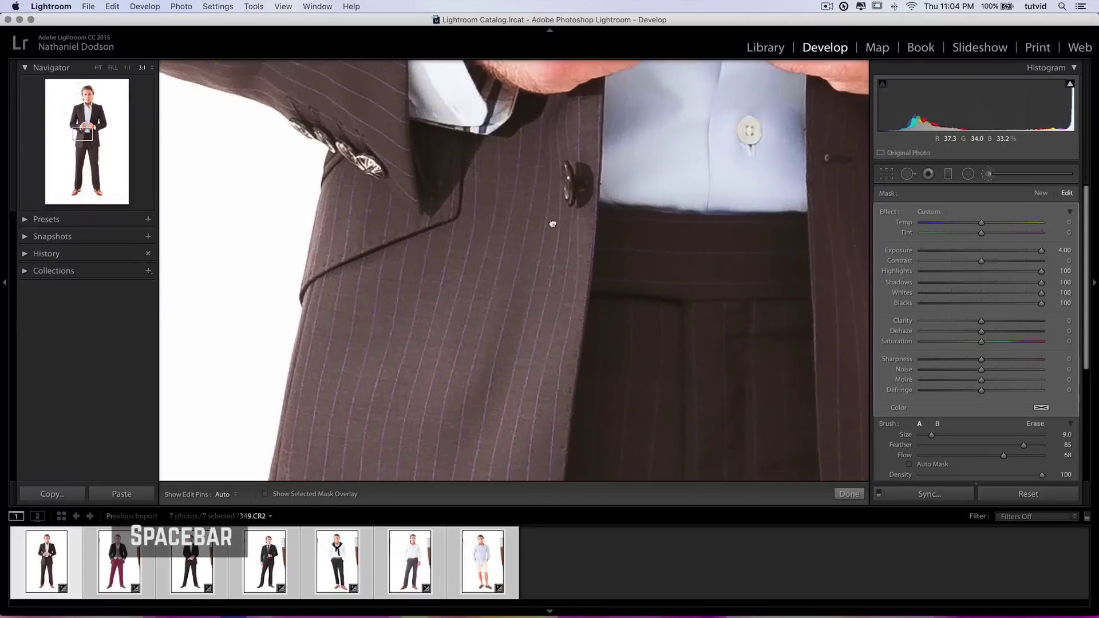
drag(552, 114, 555, 320)
drag(558, 86, 548, 264)
drag(549, 114, 549, 447)
drag(572, 86, 599, 446)
drag(538, 240, 539, 272)
key(h)
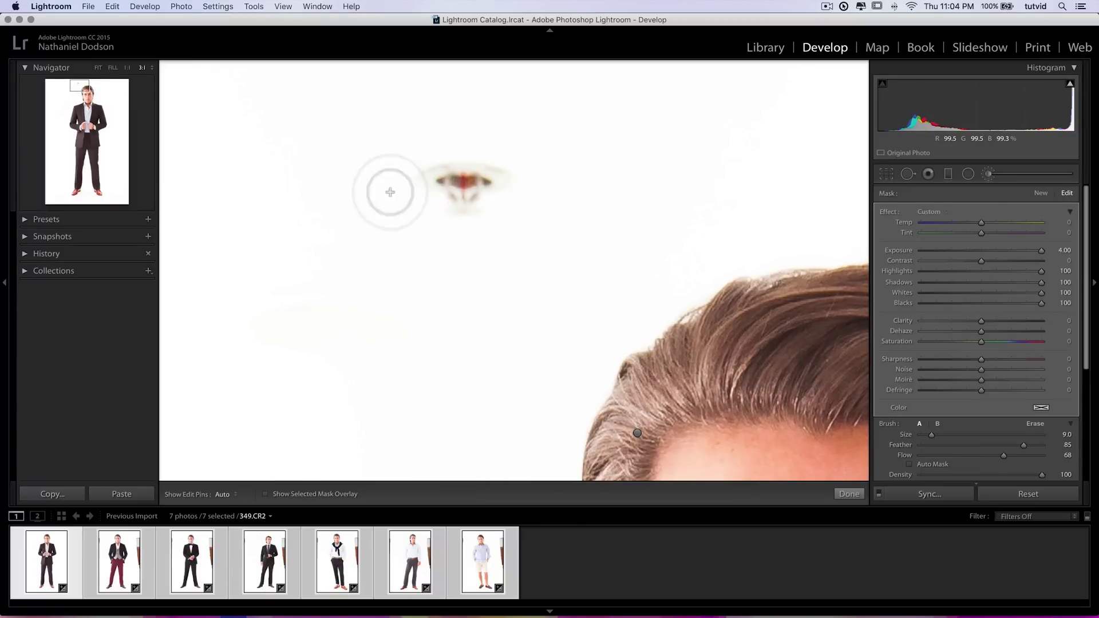
mouse_move(443, 201)
mouse_down()
mouse_move(458, 172)
mouse_move(505, 176)
mouse_up()
key(h)
Paint out the horizontal backdrop line beside the man's head up to the edge of his hair
drag(522, 251, 572, 46)
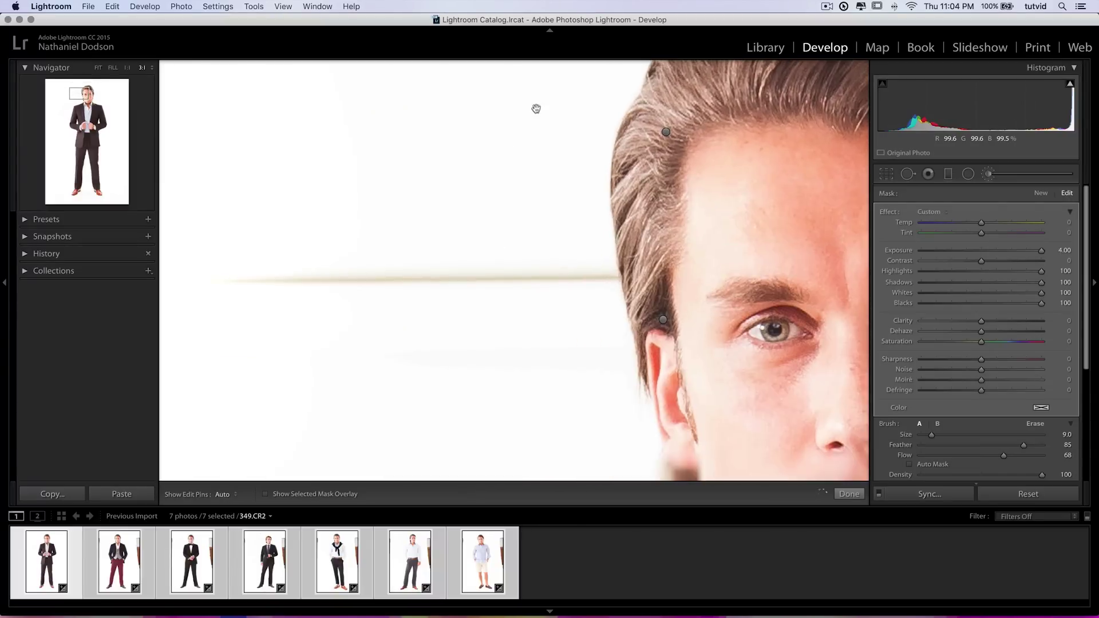
drag(527, 220, 601, 220)
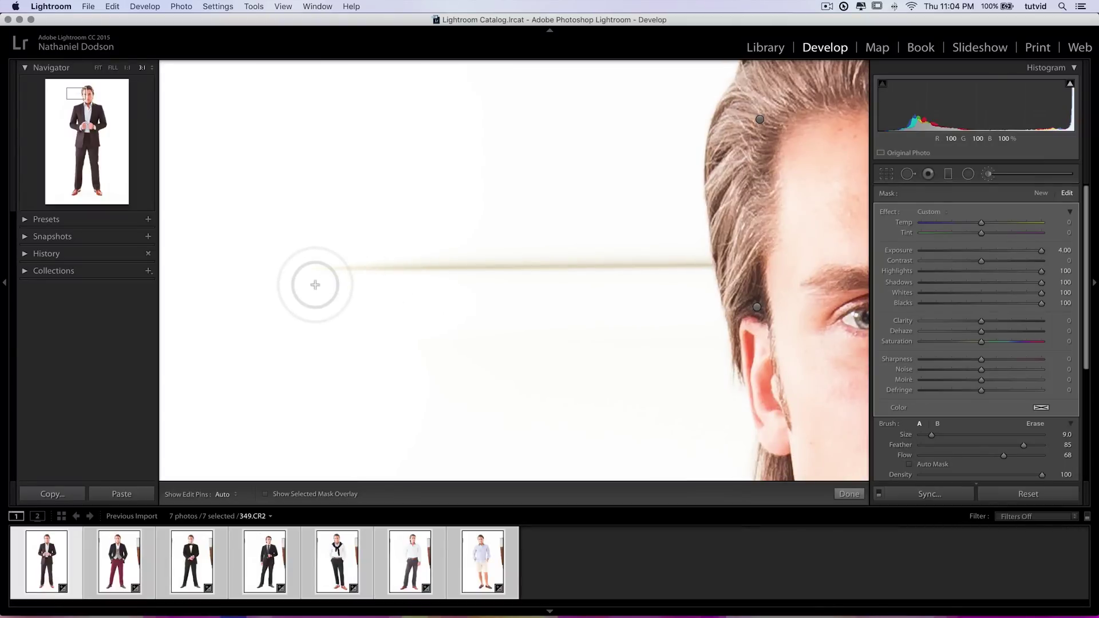
key(h)
drag(321, 269, 622, 278)
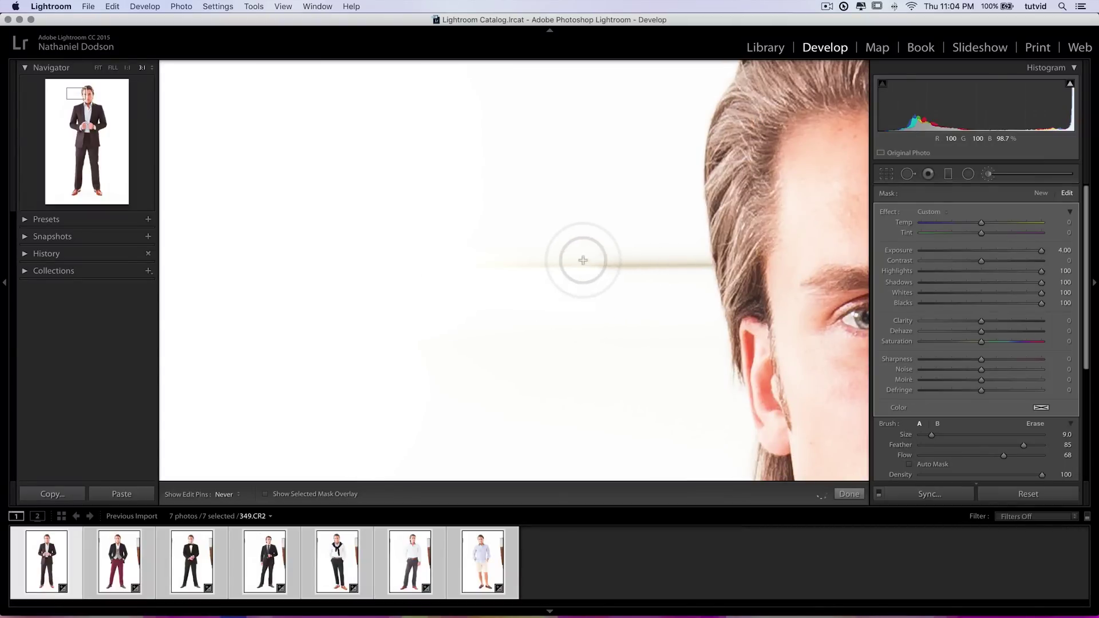
drag(540, 265, 695, 268)
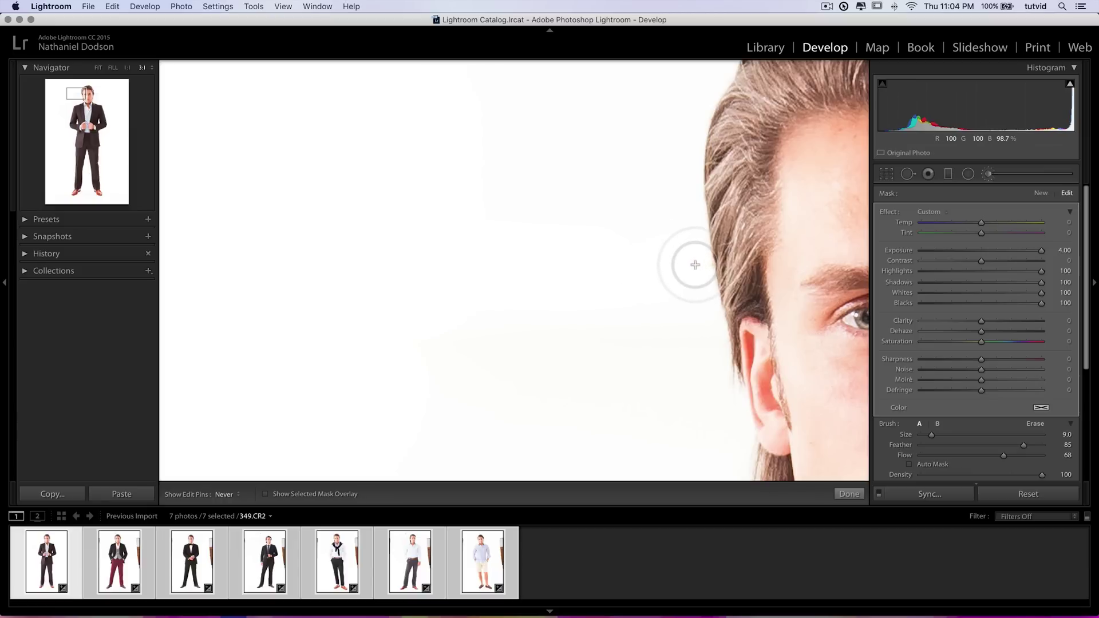
Paint out the remaining backdrop line on the other side of the man's head and finish the background-whitening brush adjustment
key(h)
drag(542, 318, 36, 220)
key(h)
drag(706, 212, 502, 299)
mouse_move(513, 253)
mouse_down()
mouse_move(607, 266)
mouse_move(579, 253)
mouse_move(858, 251)
mouse_up()
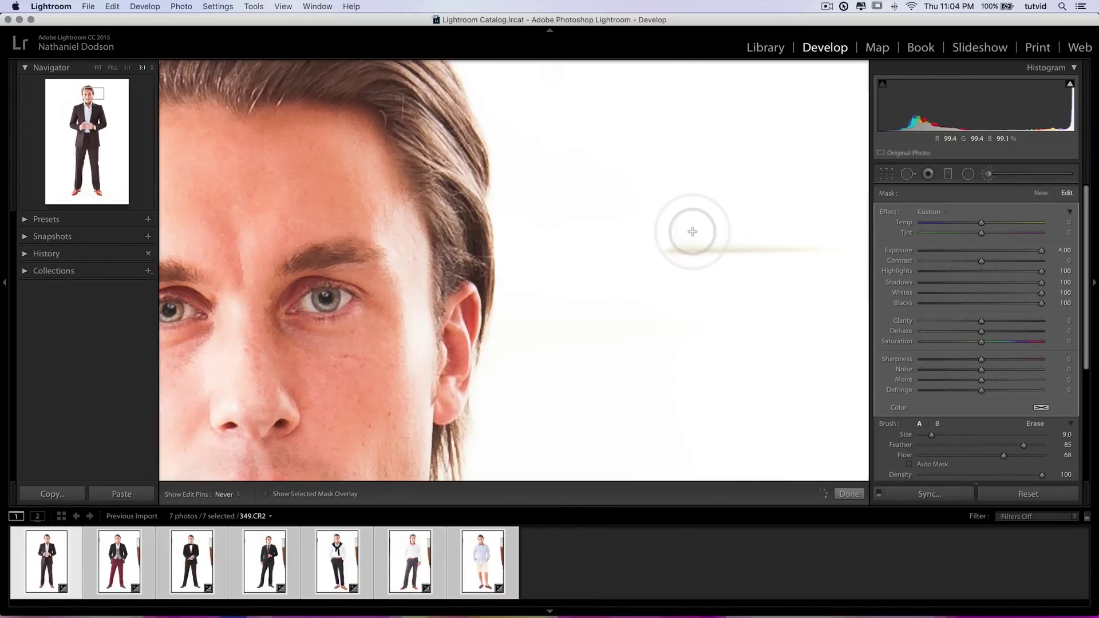
key(h)
drag(682, 282, 322, 249)
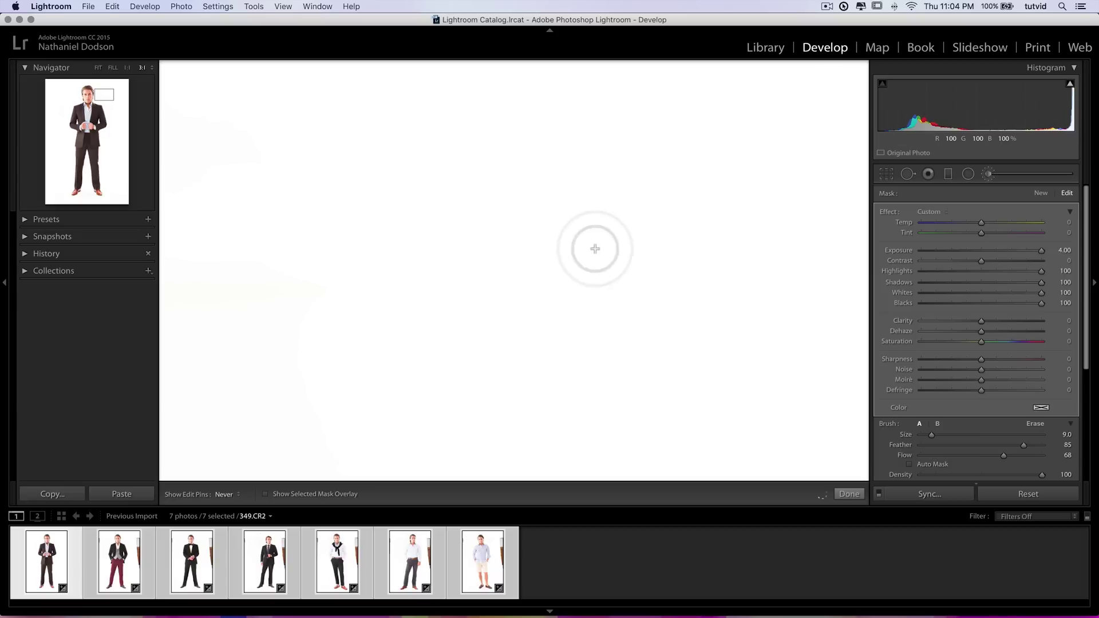
click(99, 67)
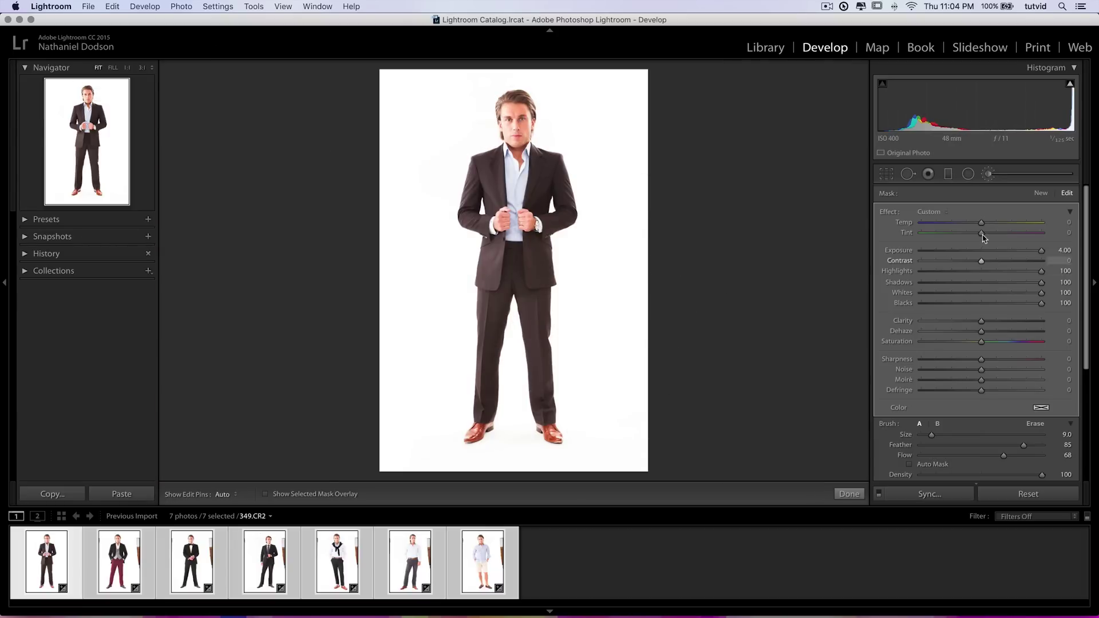
click(989, 175)
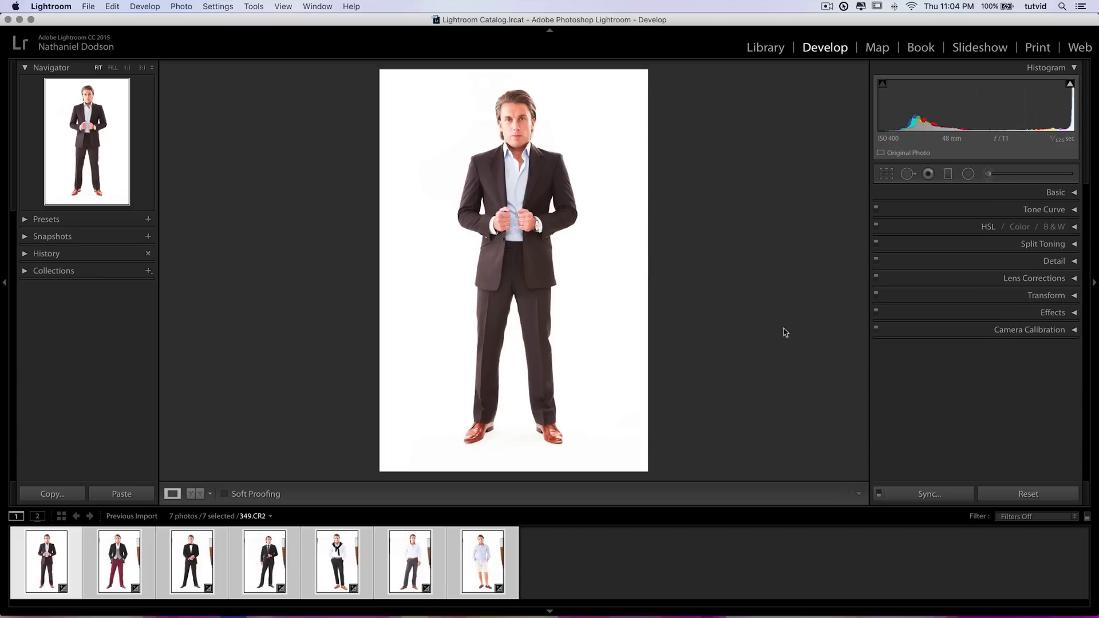
Straighten the photo to an angle of -0.70, cycle the crop overlays through to the fine grid, and apply the crop
click(886, 174)
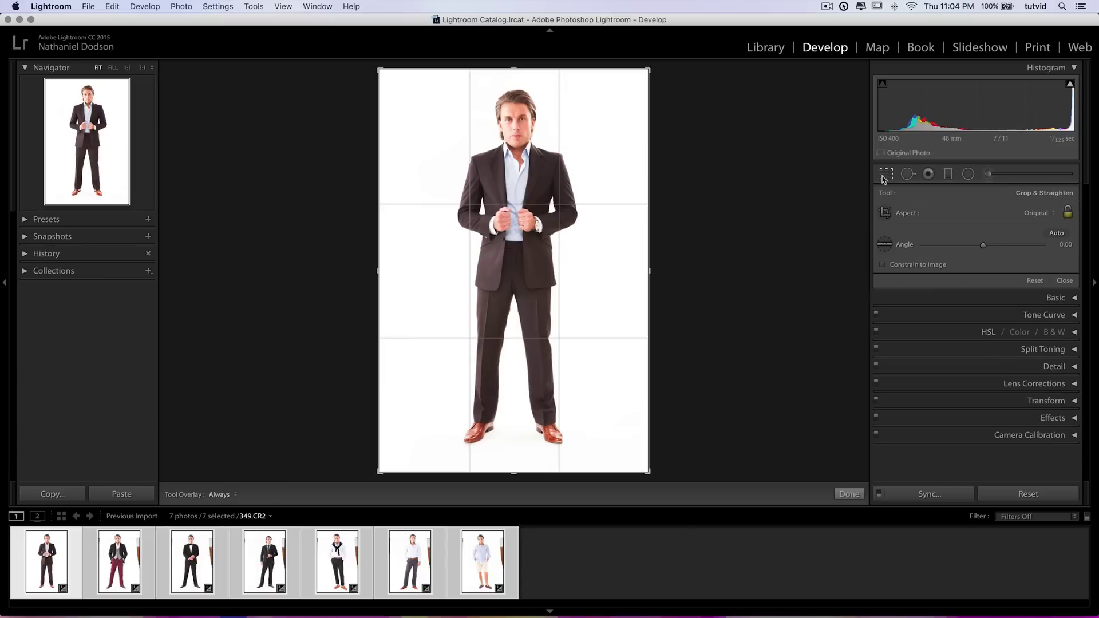
drag(670, 120, 672, 114)
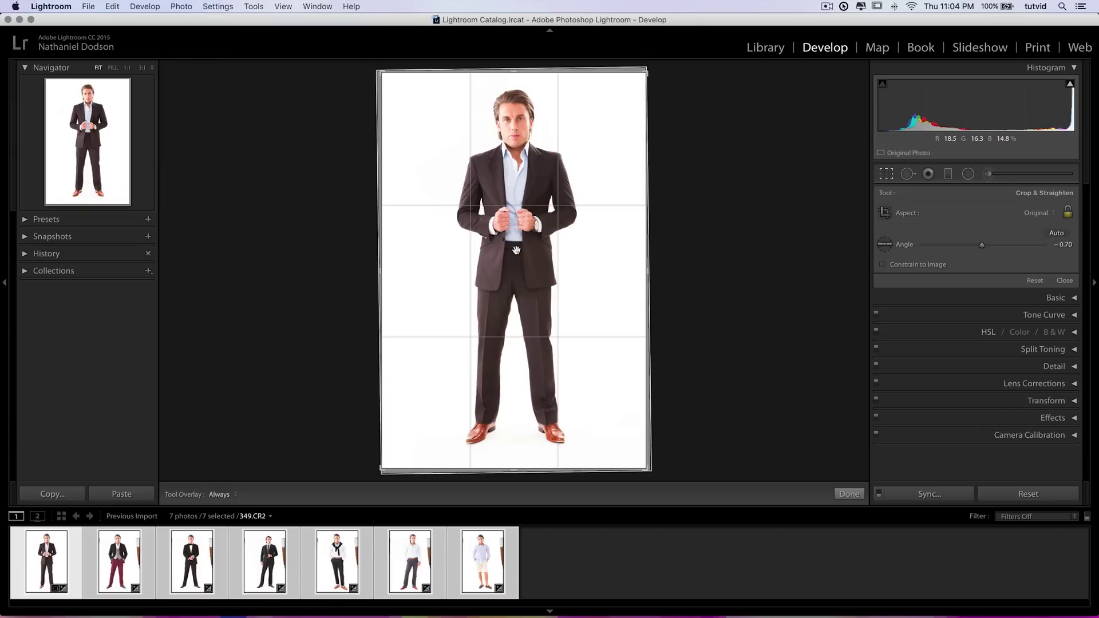
key(o)
key(o)
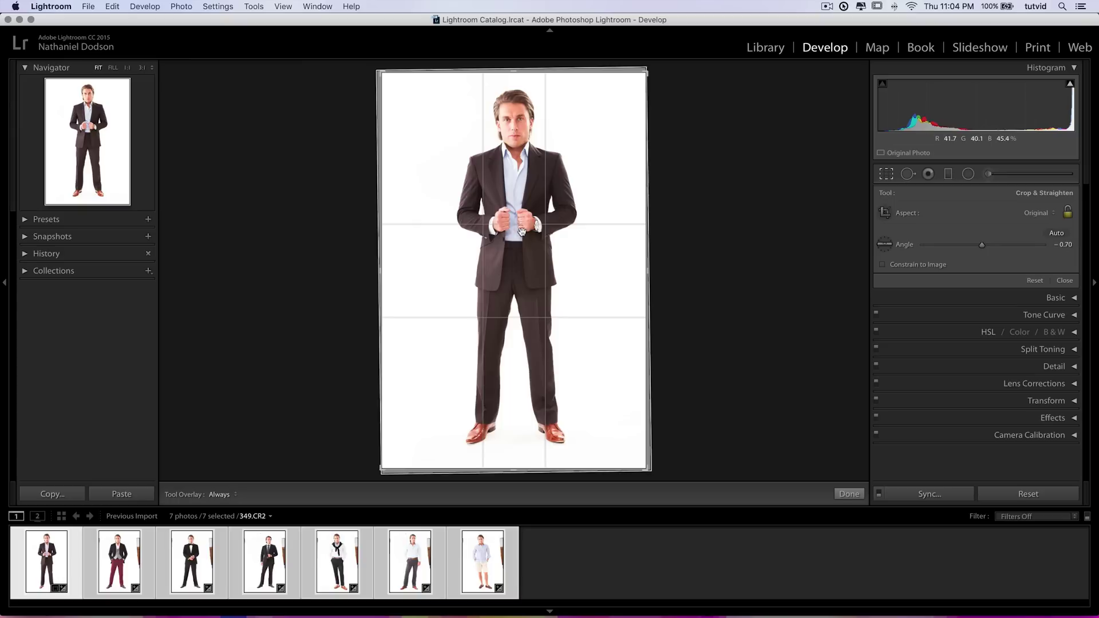
key(o)
key(o)
key(o)
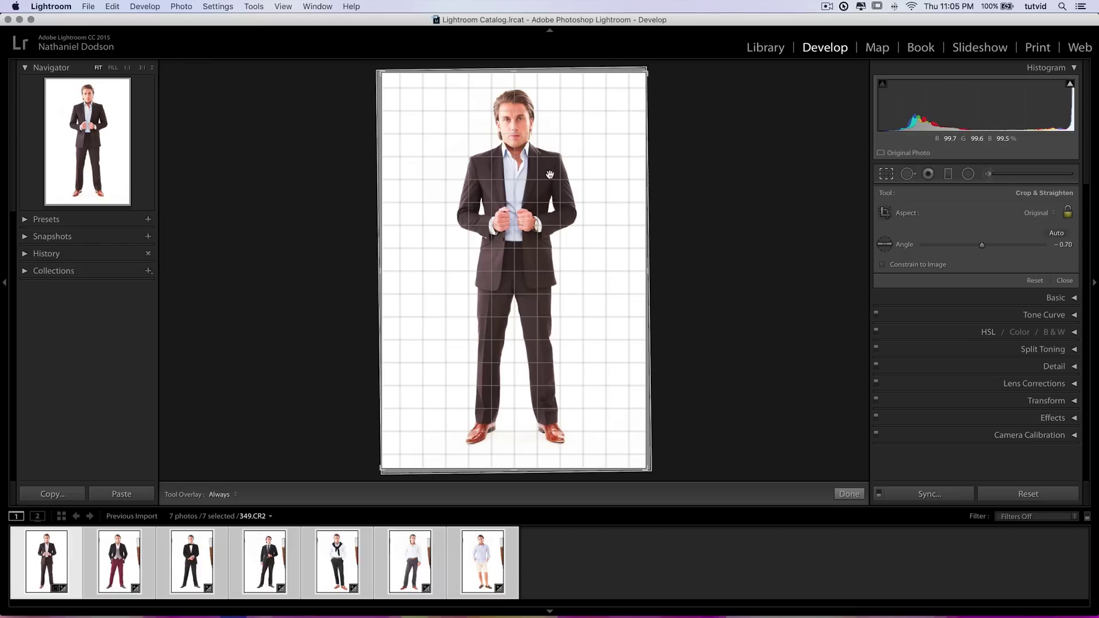
key(Return)
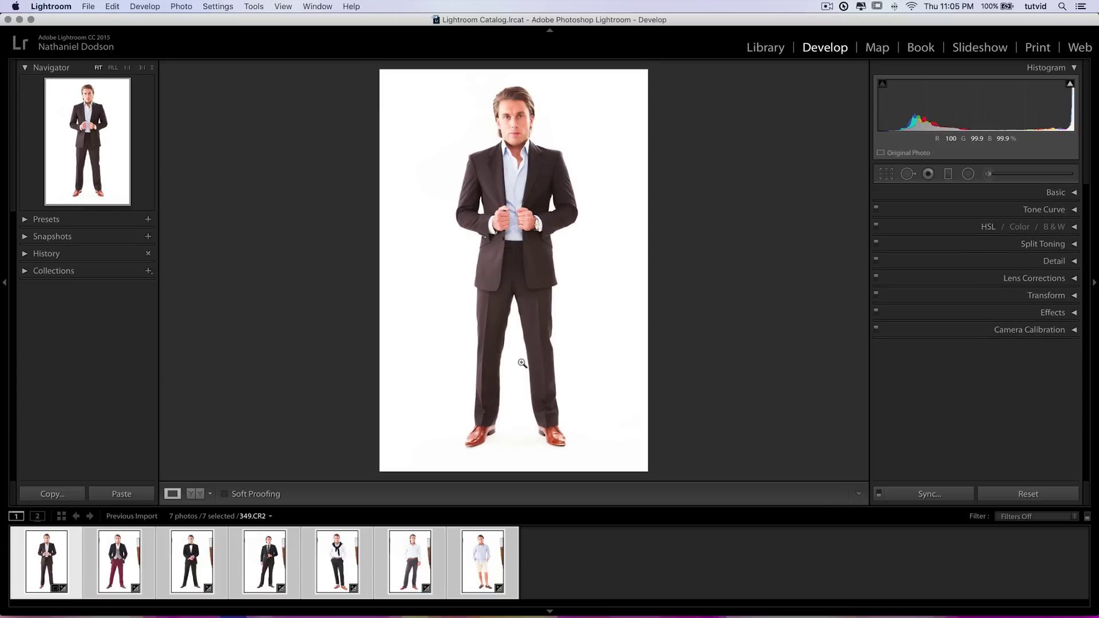
Deselect the whole set of photos and select only the first one, 349.CR2
click(113, 566)
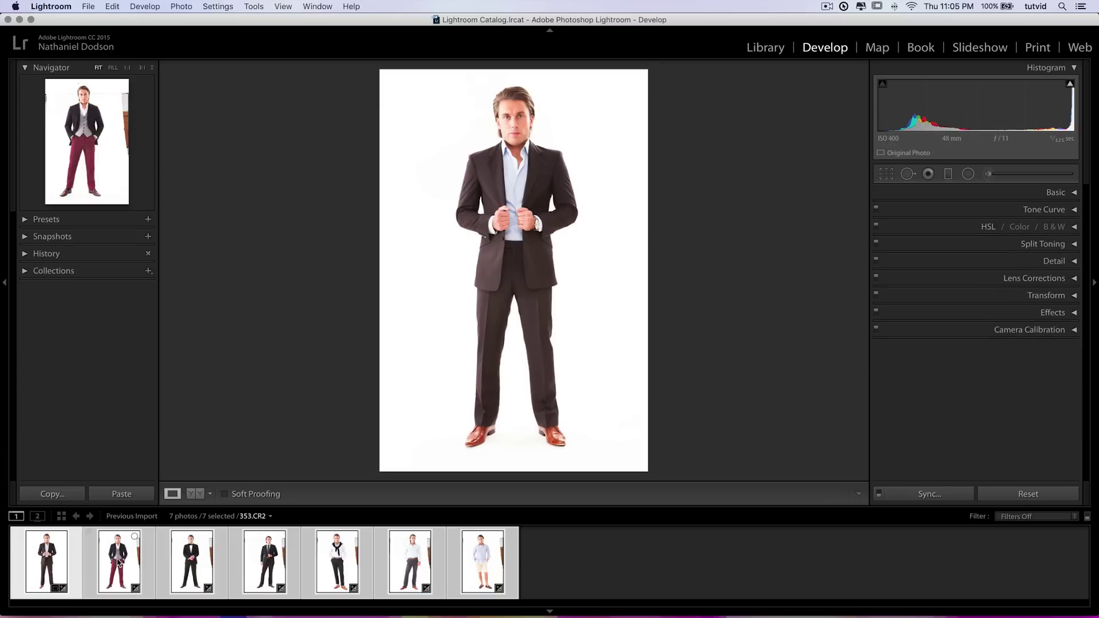
key(super+d)
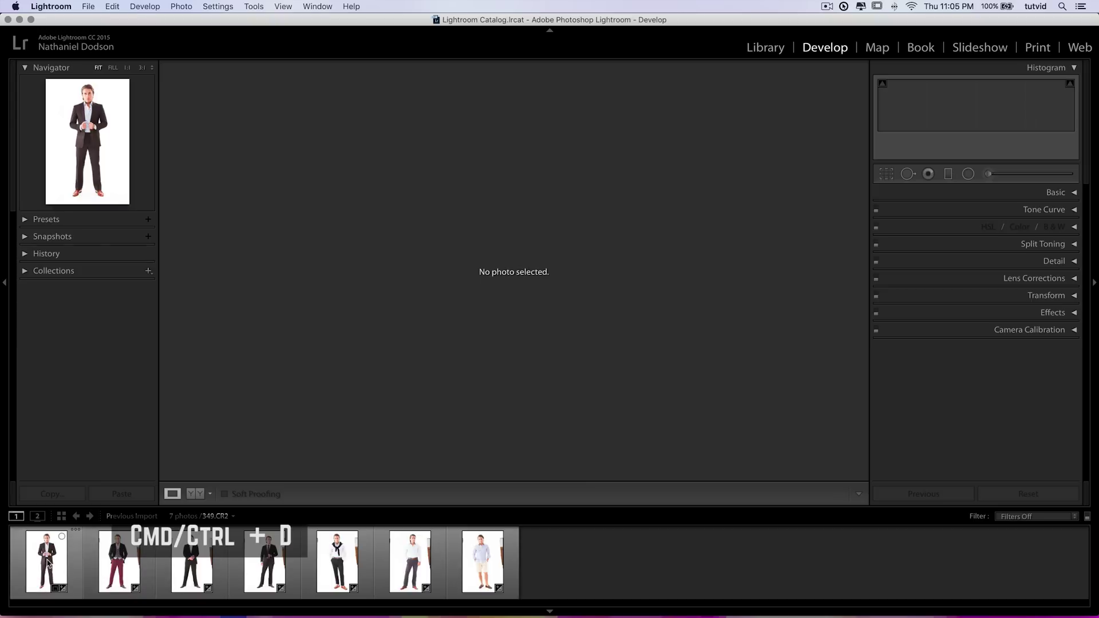
click(47, 566)
Review the export settings for the first photo, including the image format choices with JPEG kept, and leave without exporting
right_click(50, 564)
mouse_move(93, 544)
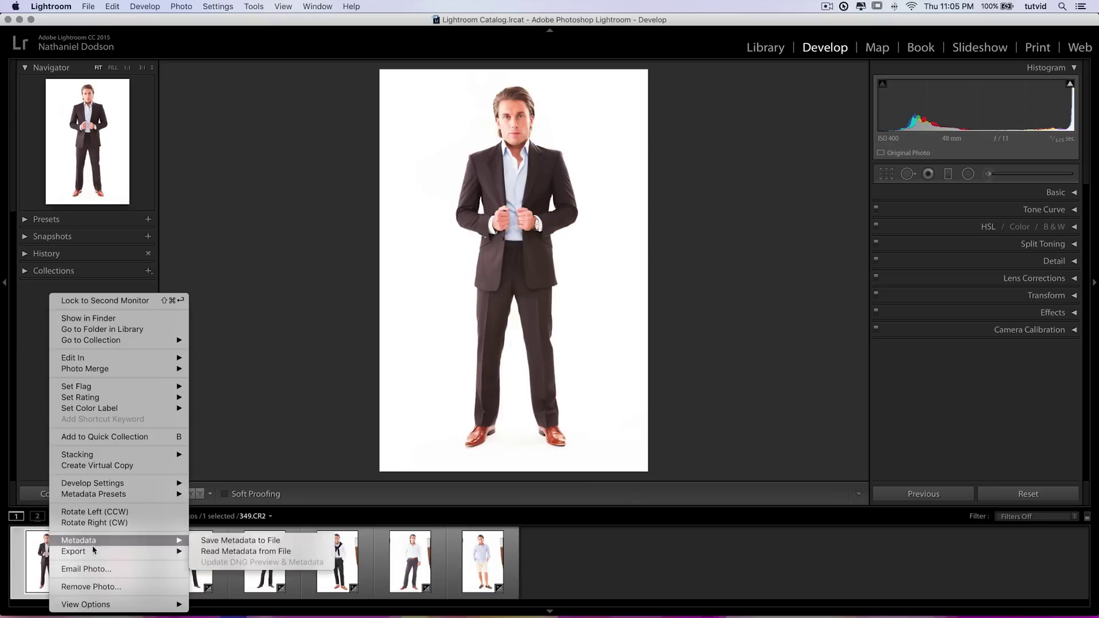
click(227, 522)
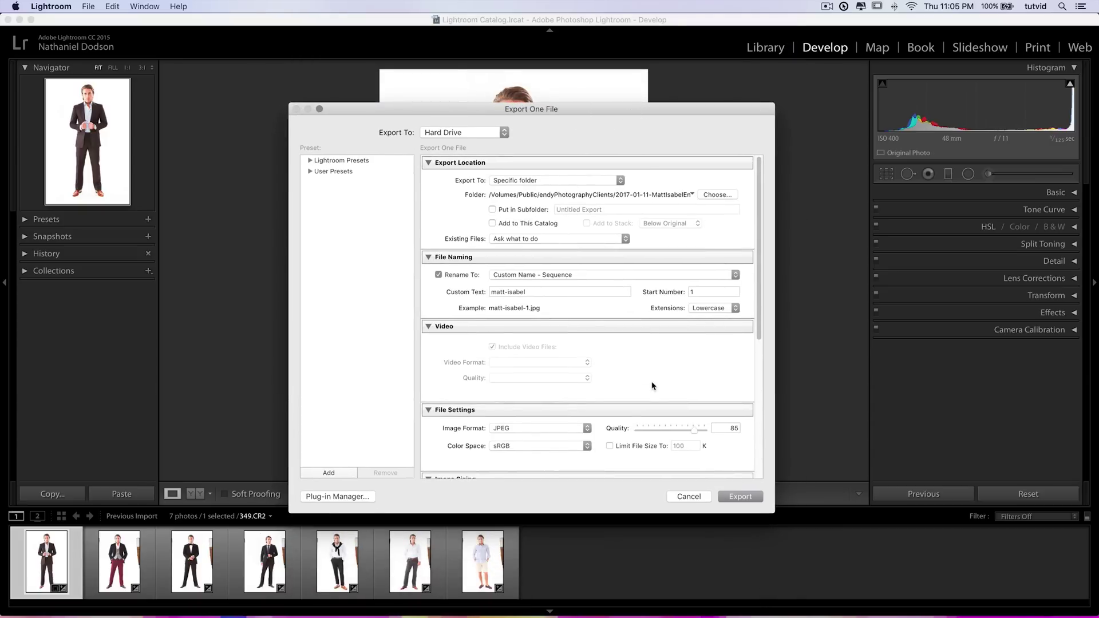
click(570, 428)
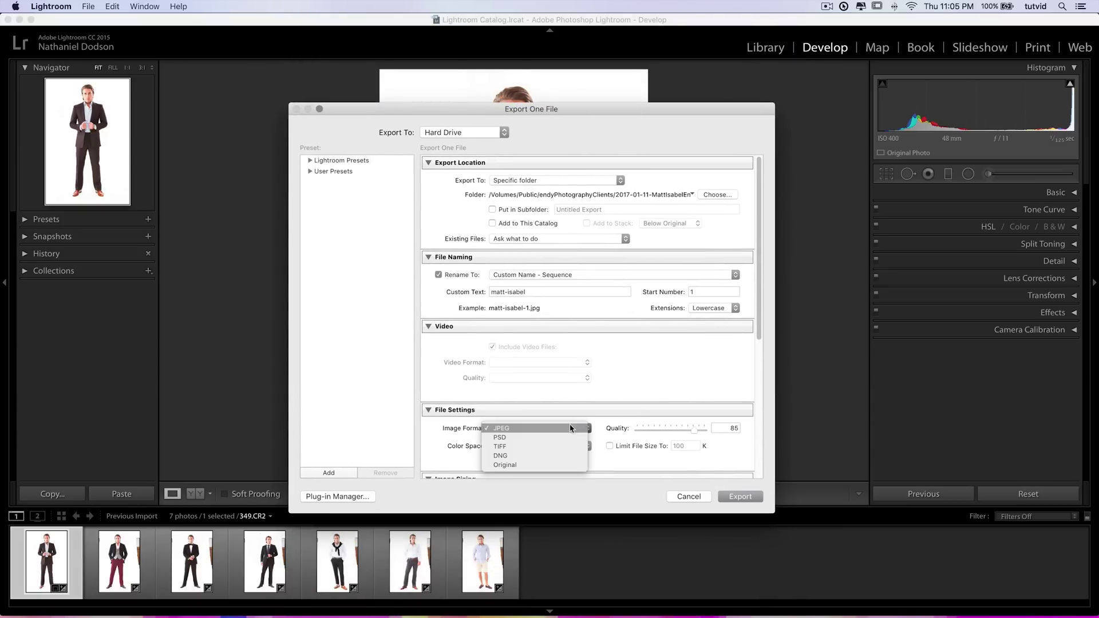
click(530, 430)
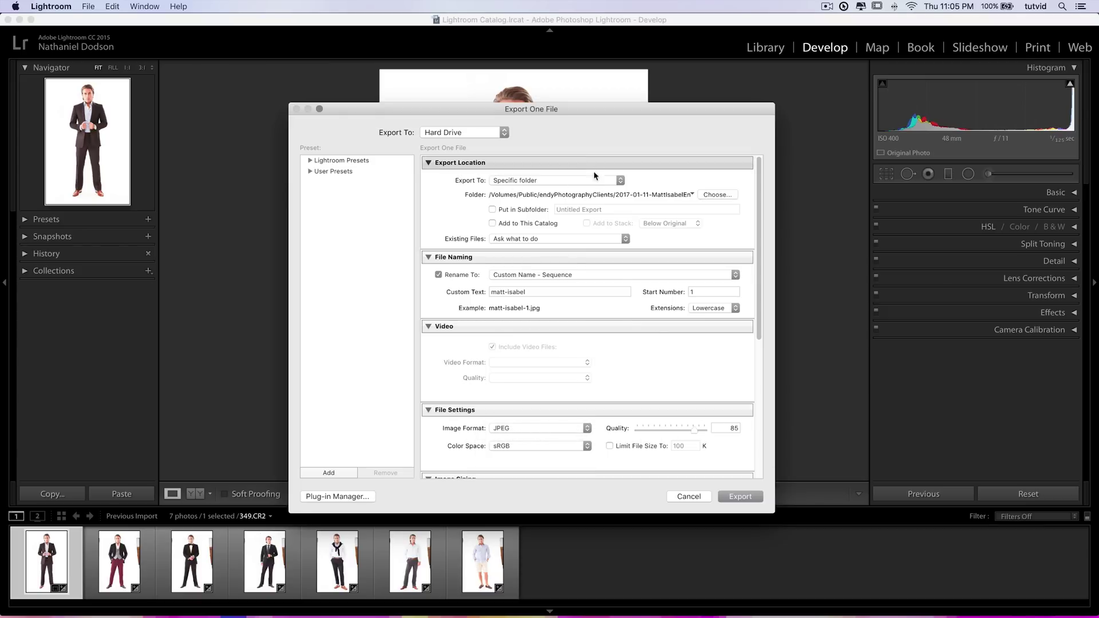
click(701, 496)
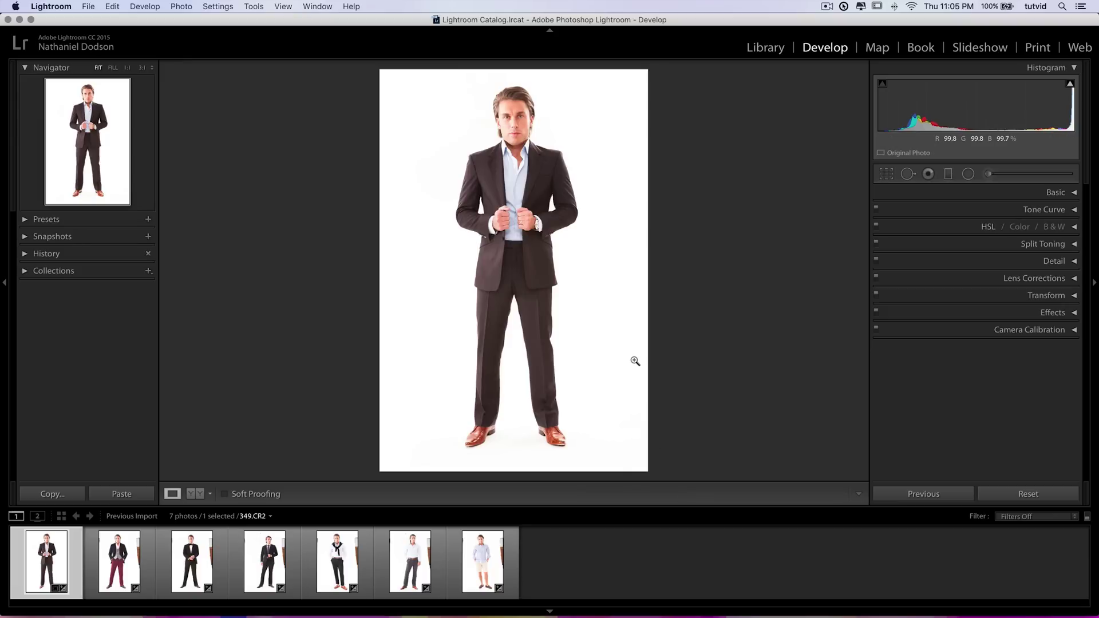